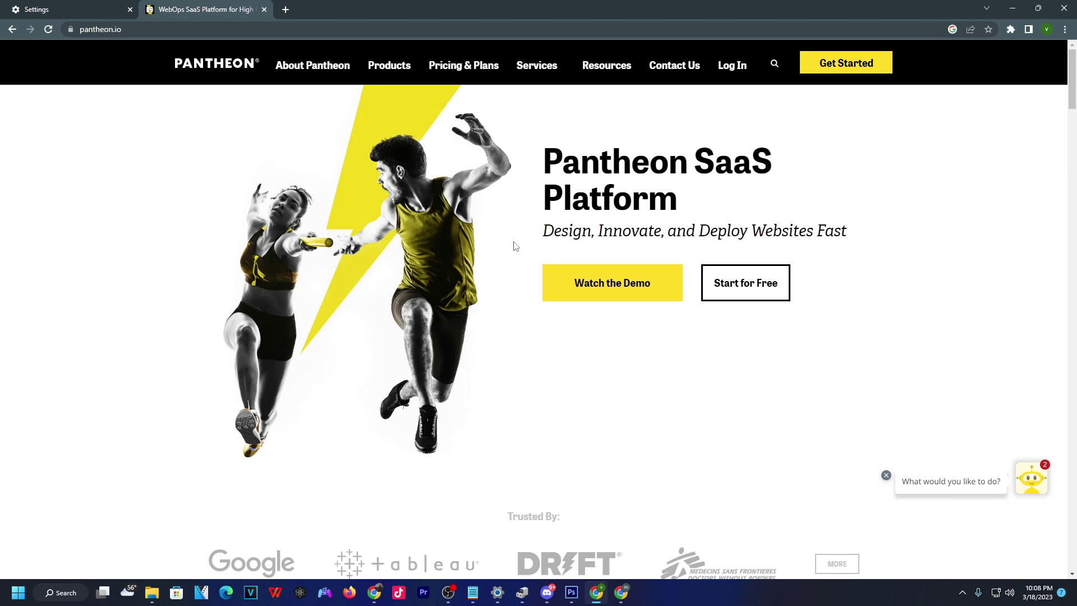
Step: Open Pantheon's free account registration page and go through the sign-up form
left_click(846, 65)
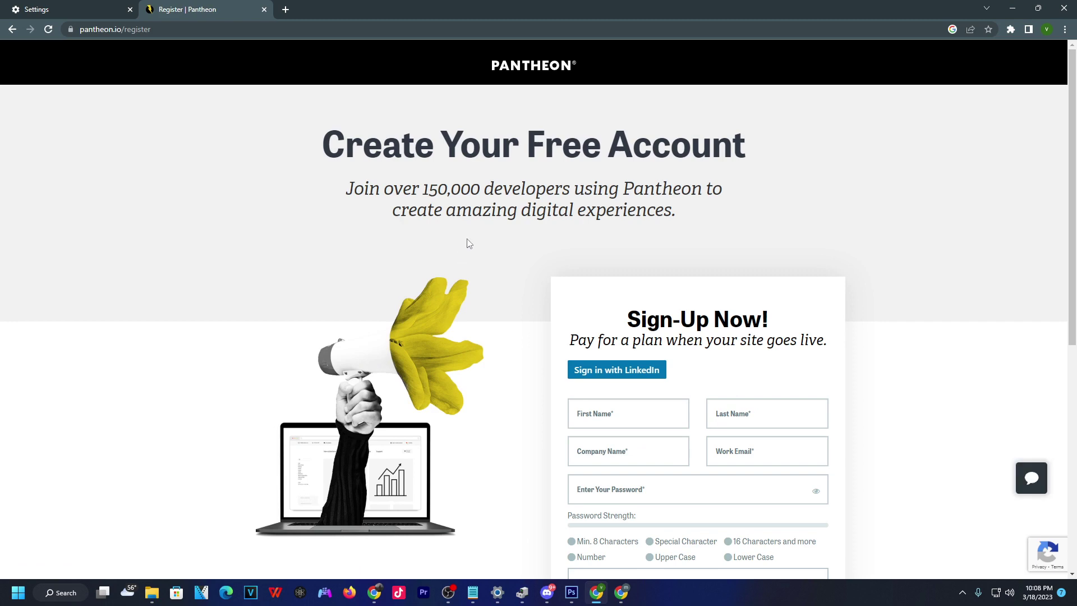
scroll(468, 237, "down", 3)
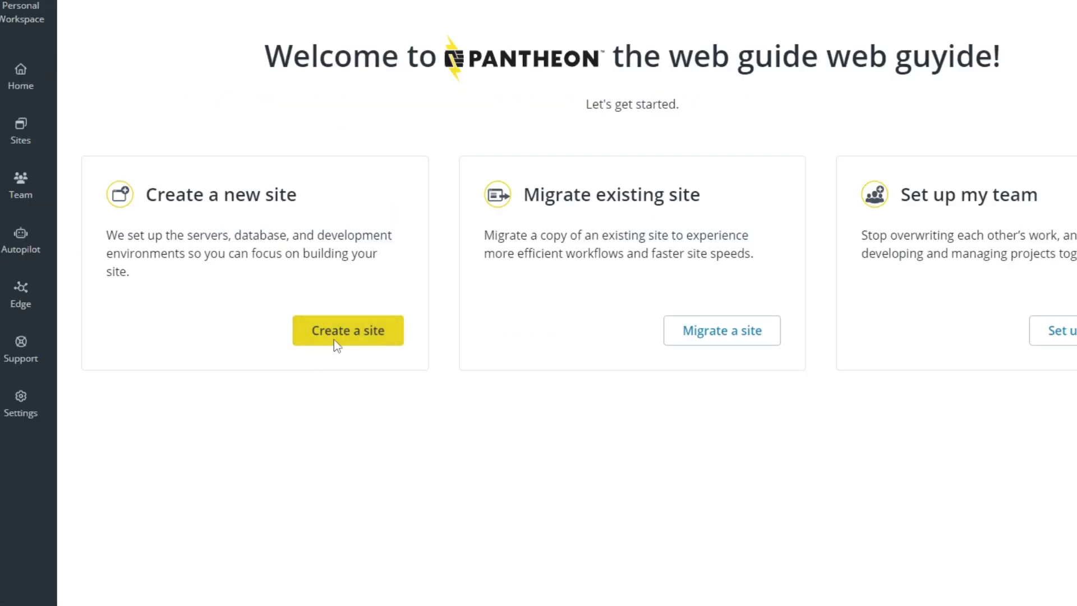
Step: Create a new WordPress site named The Web Guide in the Personal Workspace
left_click(335, 342)
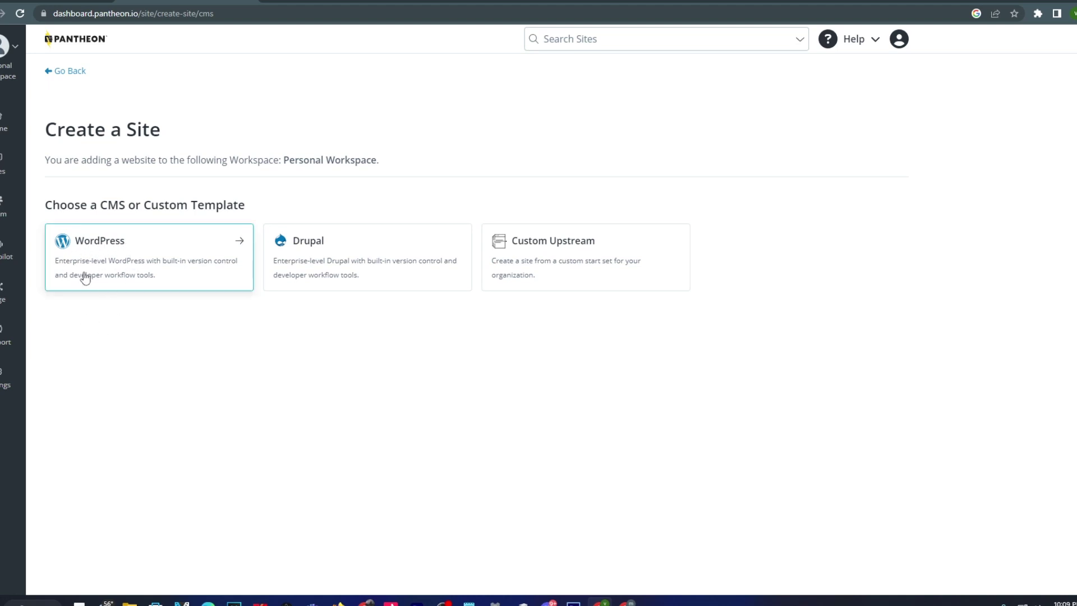
left_click(166, 280)
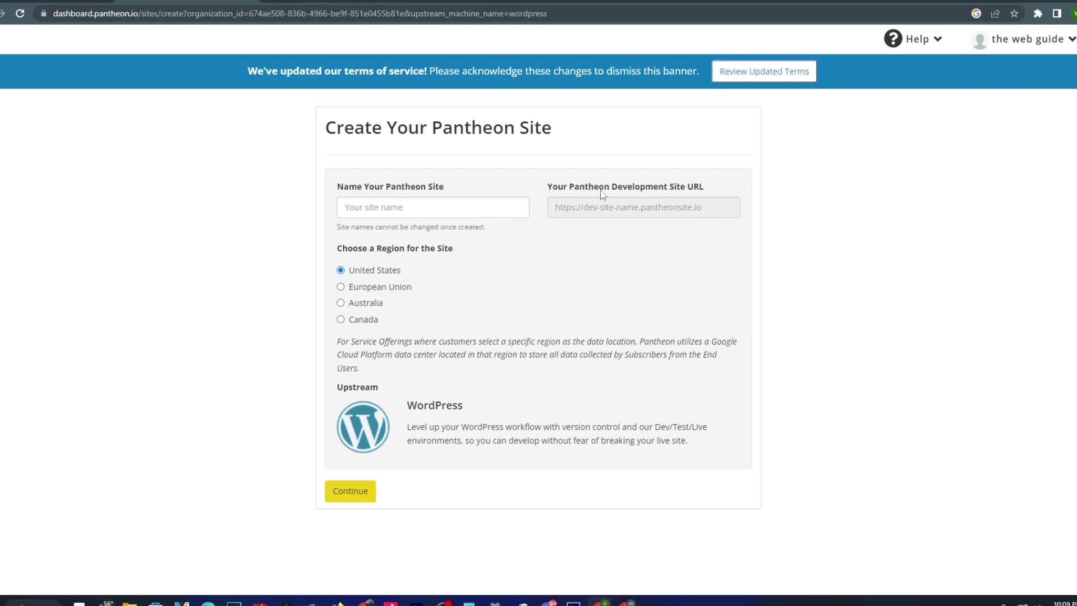
left_click(410, 214)
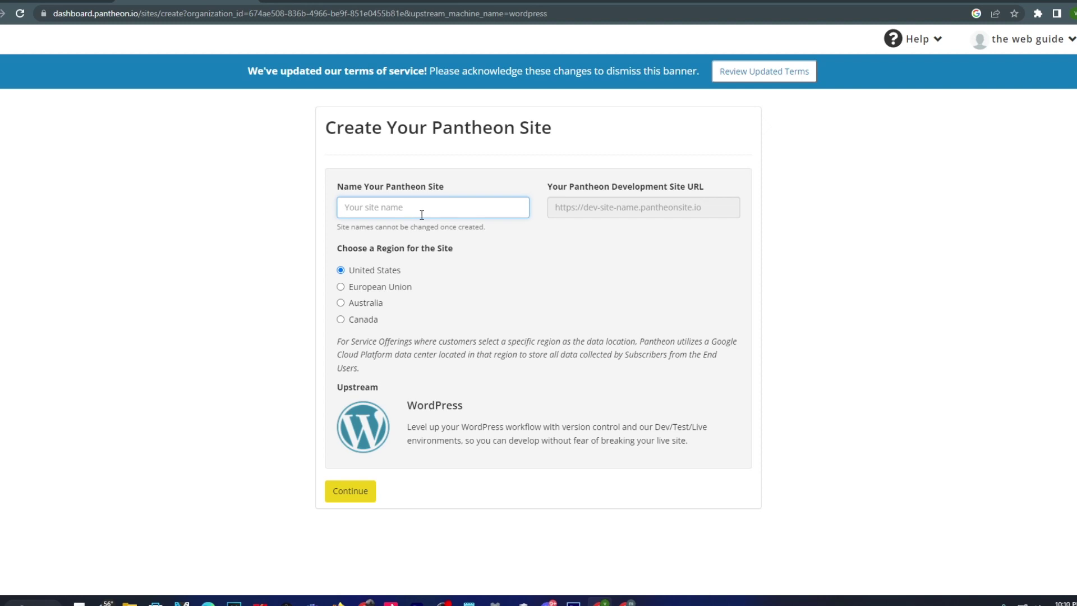
type("The Web")
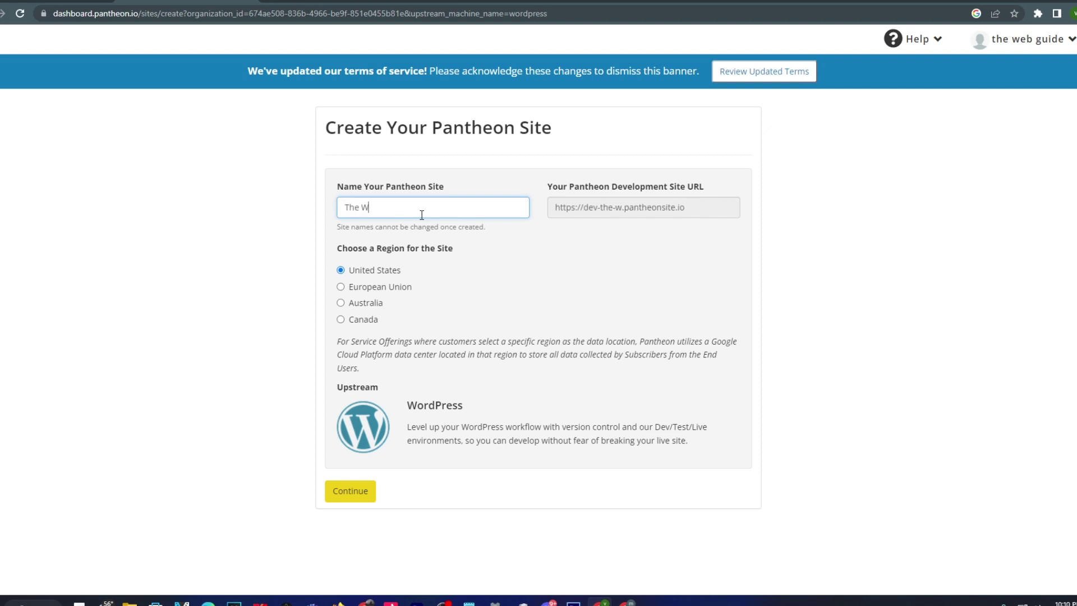
type(" Guide")
left_click(556, 213)
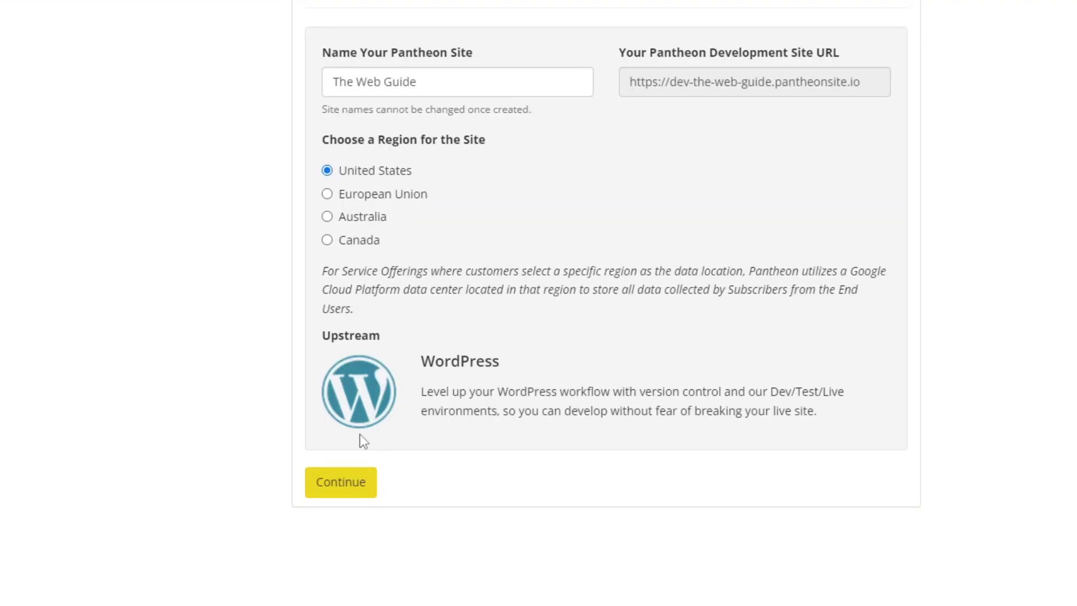
left_click(333, 492)
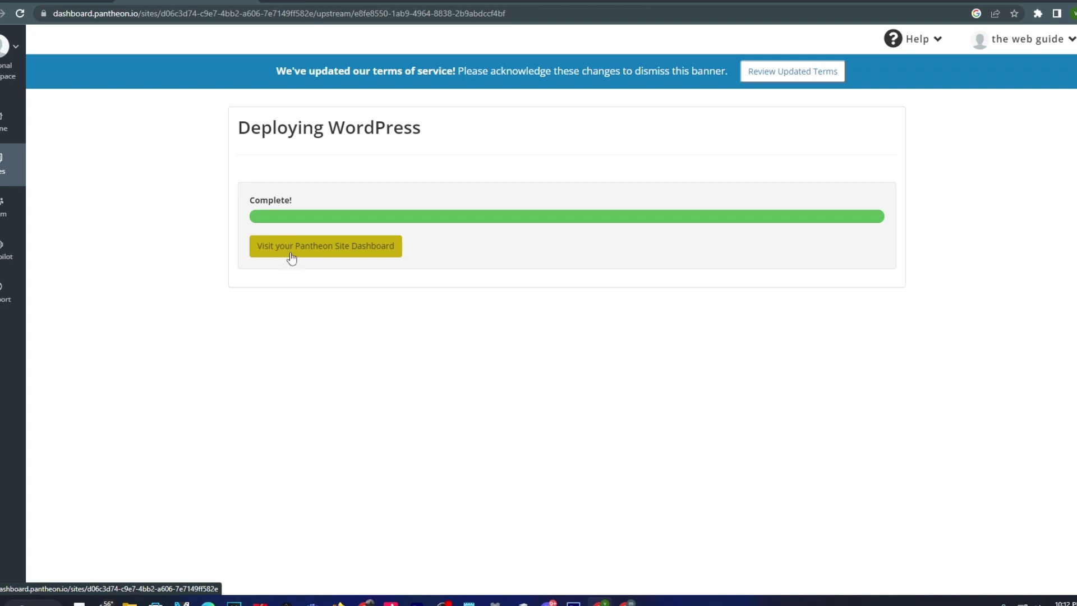
Step: Open the development site from its Pantheon site dashboard and start the WordPress installation in English (United States)
left_click(308, 253)
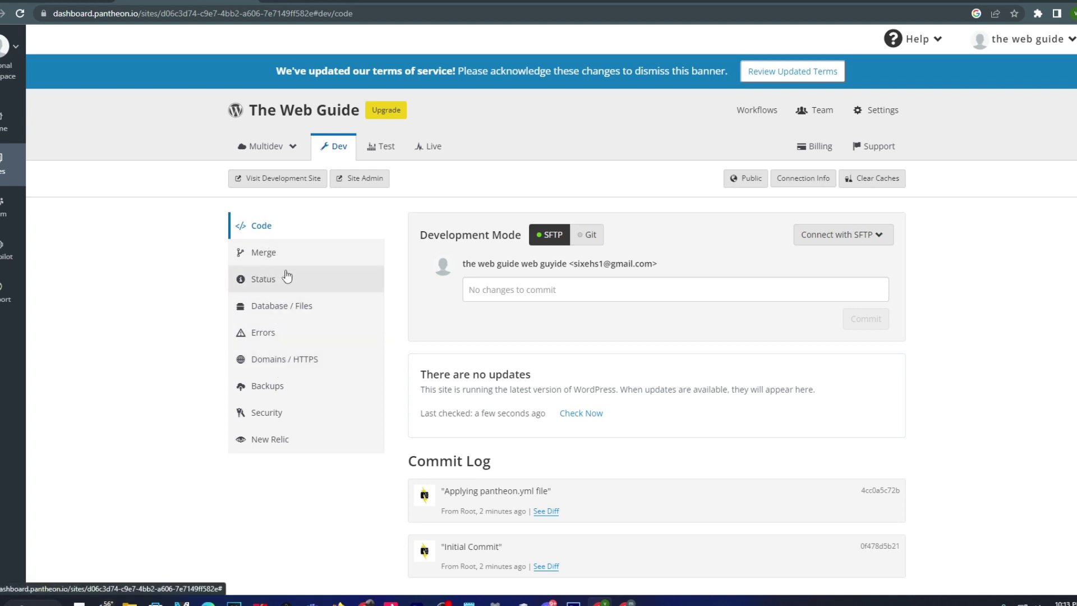
left_click(250, 181)
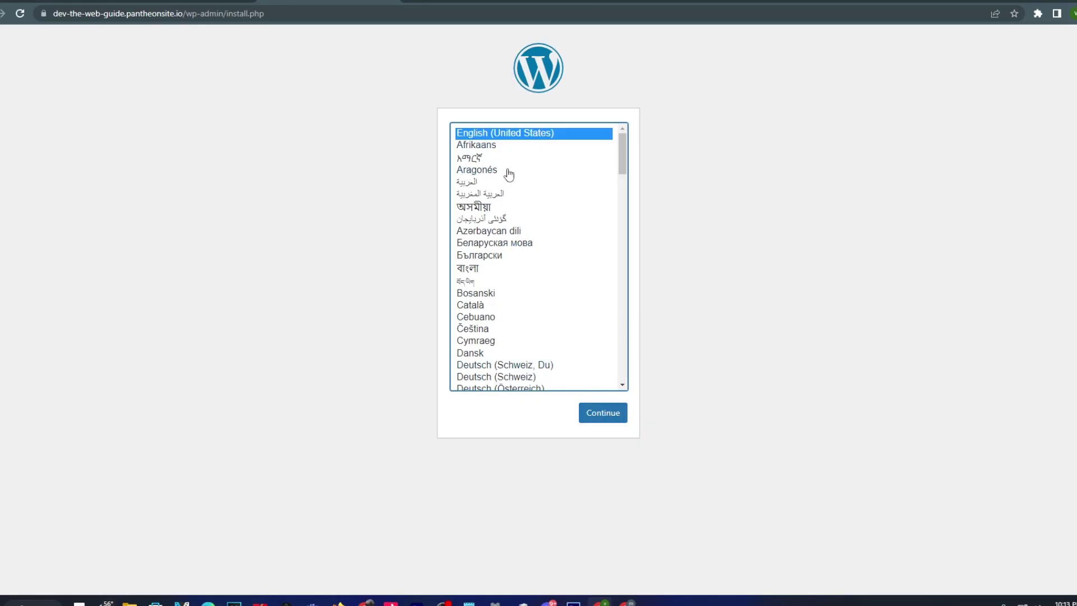
left_click(601, 418)
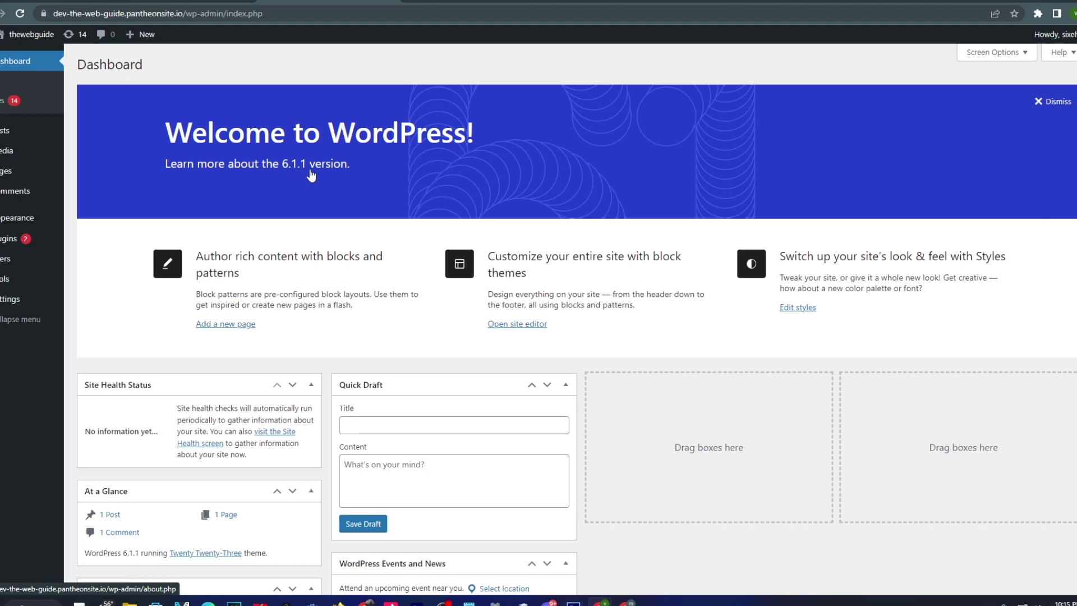
Step: Search the WordPress plugins available for installation for "astra"
mouse_move(1, 241)
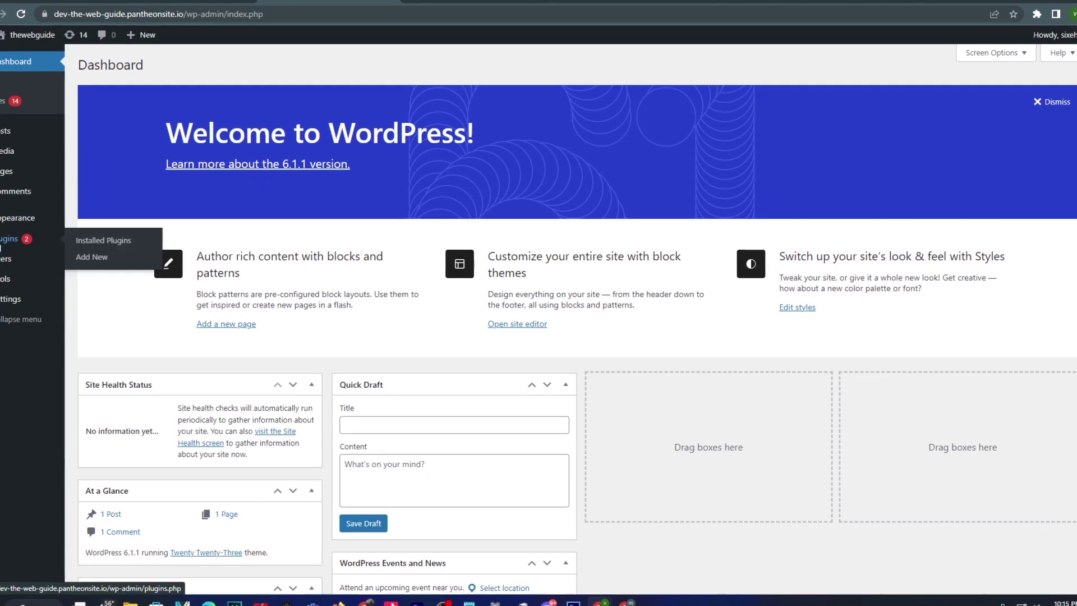
left_click(2, 241)
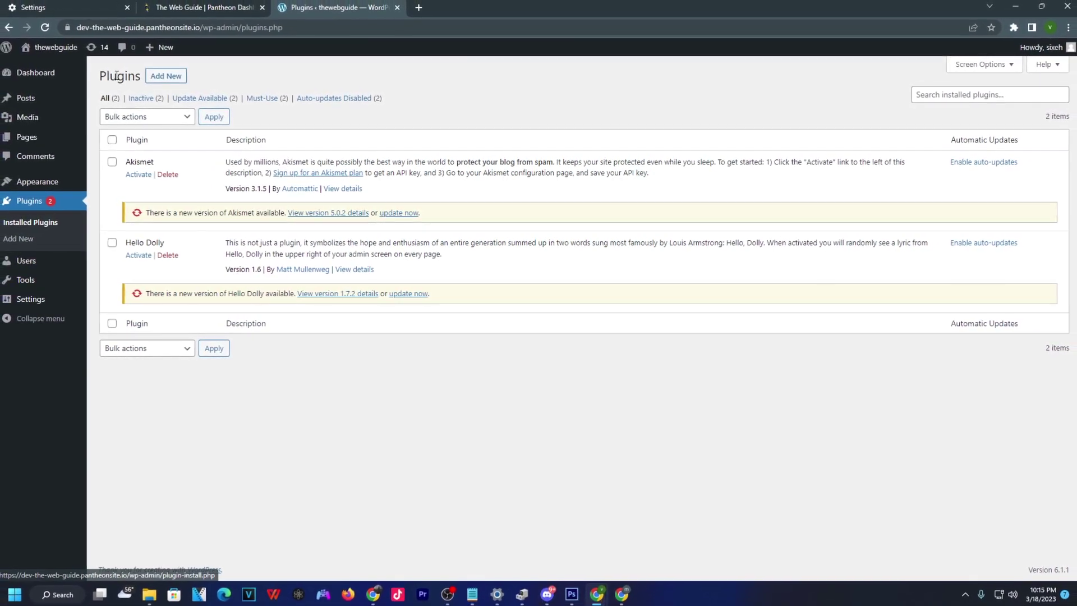
left_click(160, 79)
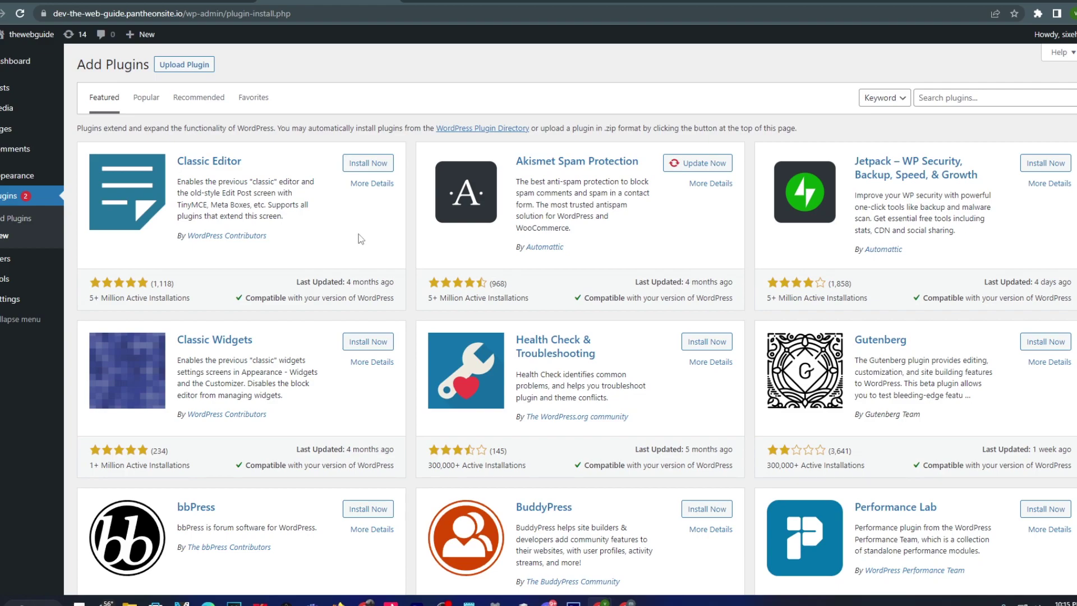
scroll(368, 234, "down", 5)
scroll(364, 230, "down", 4)
scroll(421, 252, "up", 8)
scroll(475, 277, "up", 2)
left_click(961, 97)
type("astra")
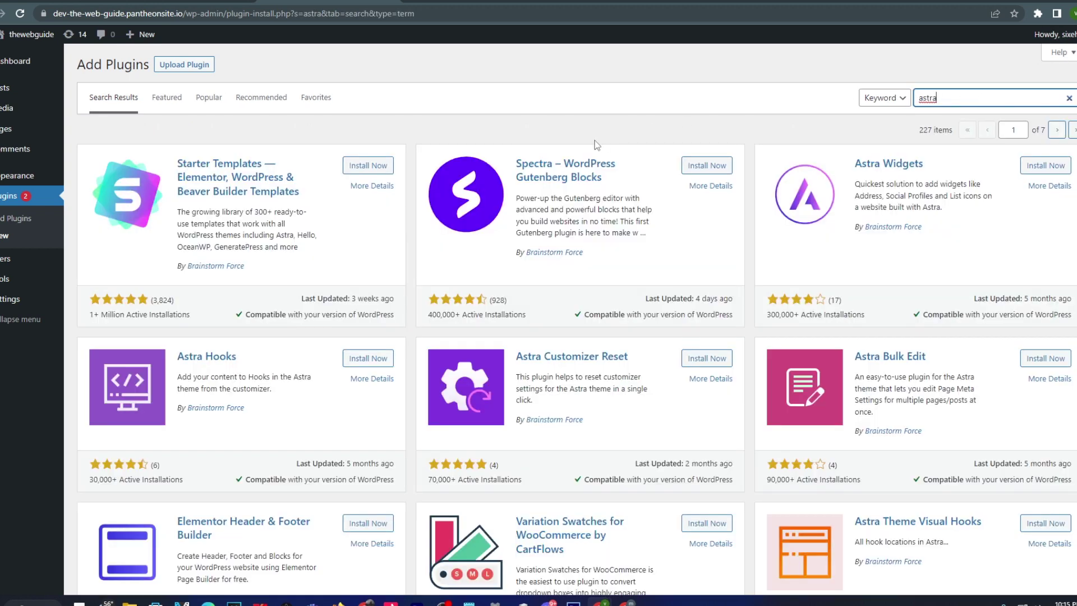
left_click(522, 136)
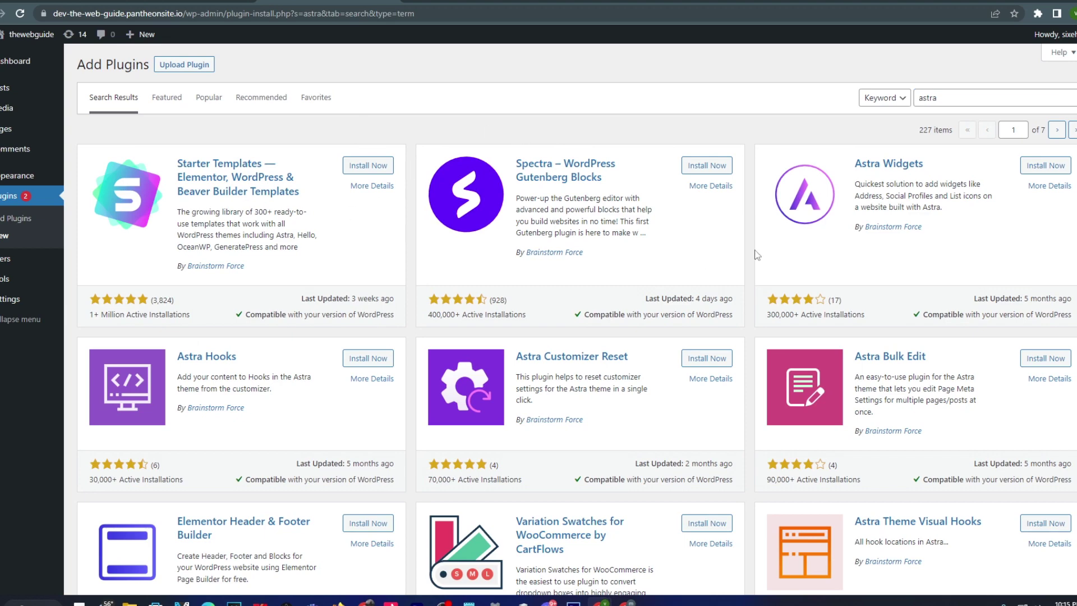
Step: Install and activate the Starter Templates plugin by Brainstorm Force, and check its details
left_click(369, 167)
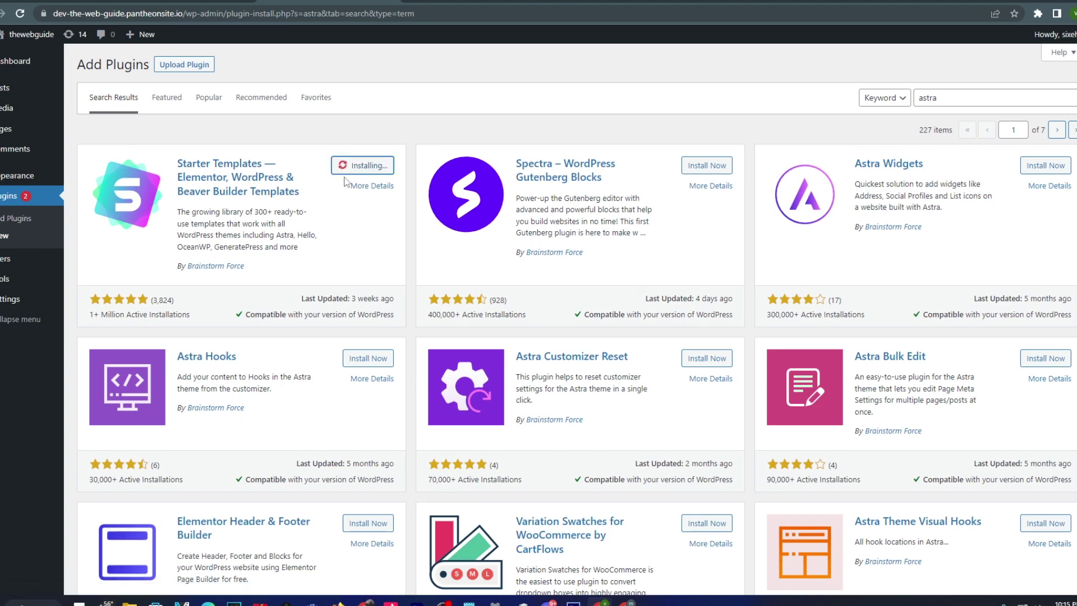
left_click_drag(347, 298, 387, 299)
left_click(399, 304)
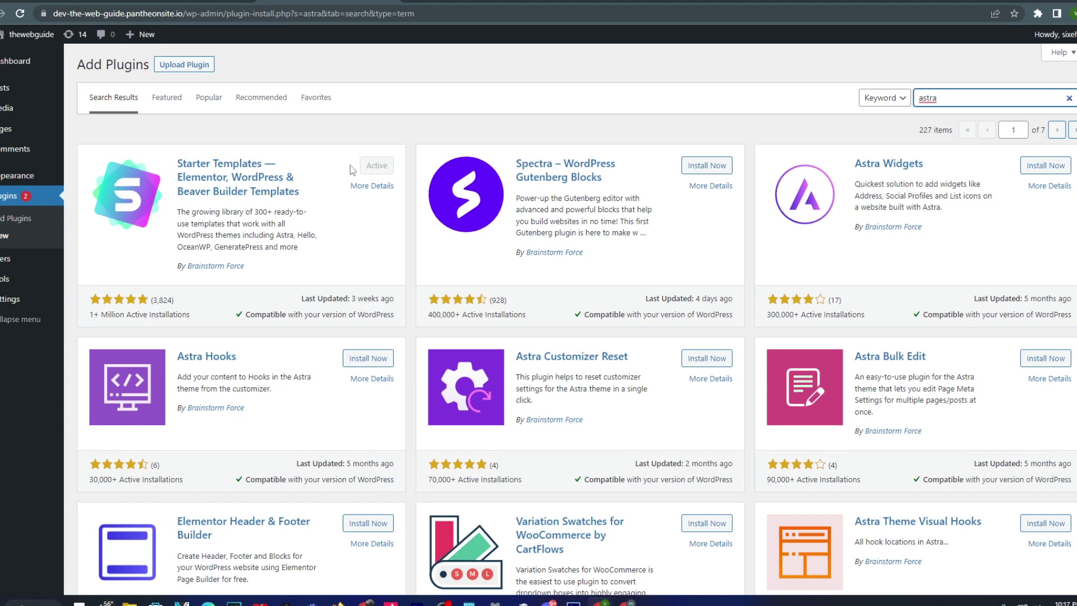
left_click(380, 187)
left_click(777, 54)
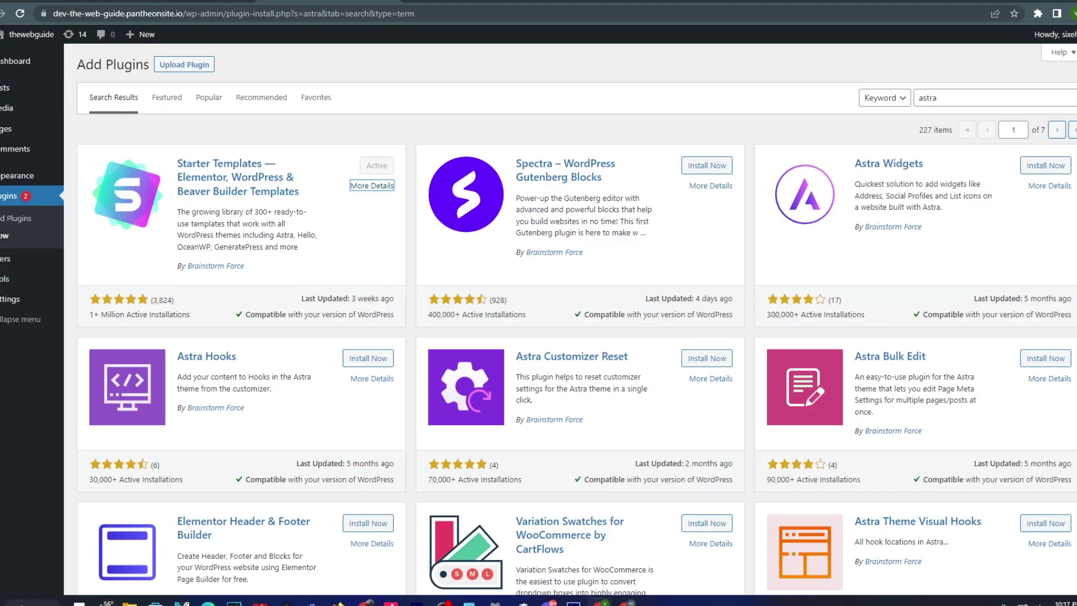
Step: Open the Starter Templates library from the list of installed plugins, with the page zoomed to 110%
left_click(14, 218)
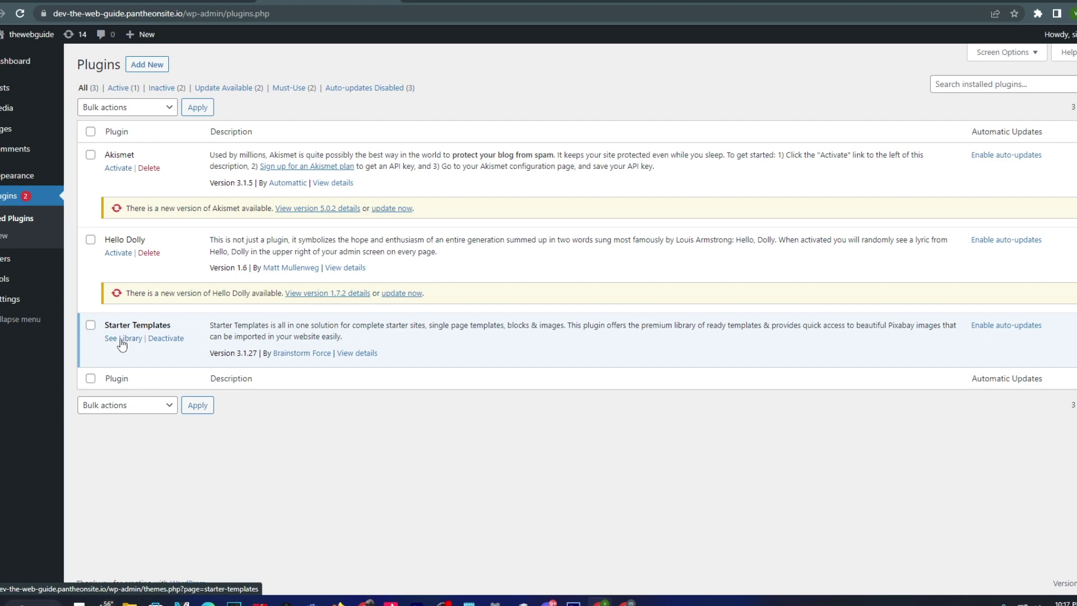
key("ctrl+plus")
key("ctrl+plus")
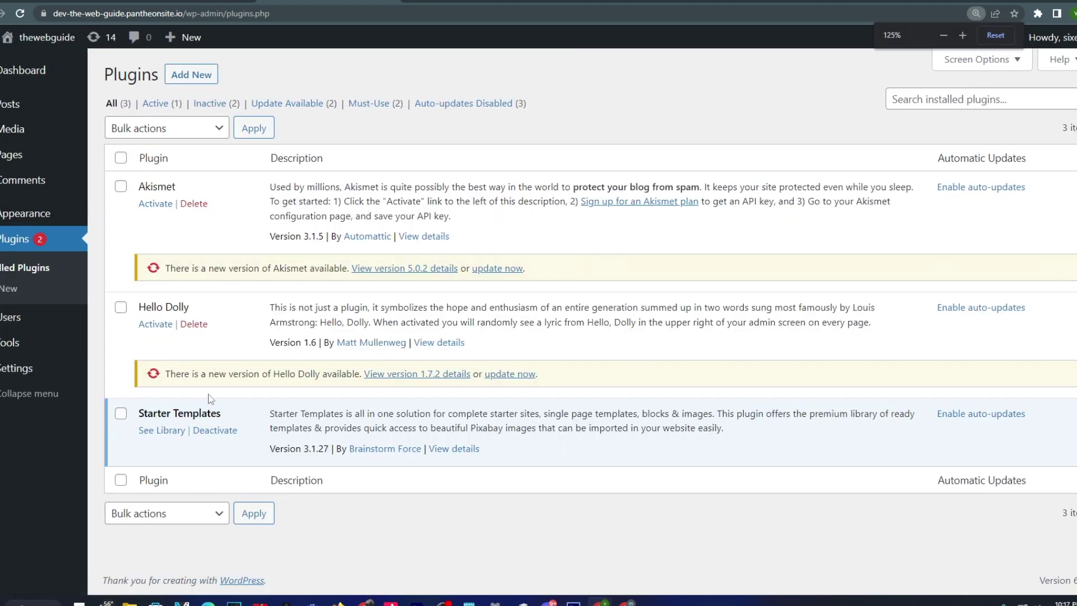
key("ctrl+minus")
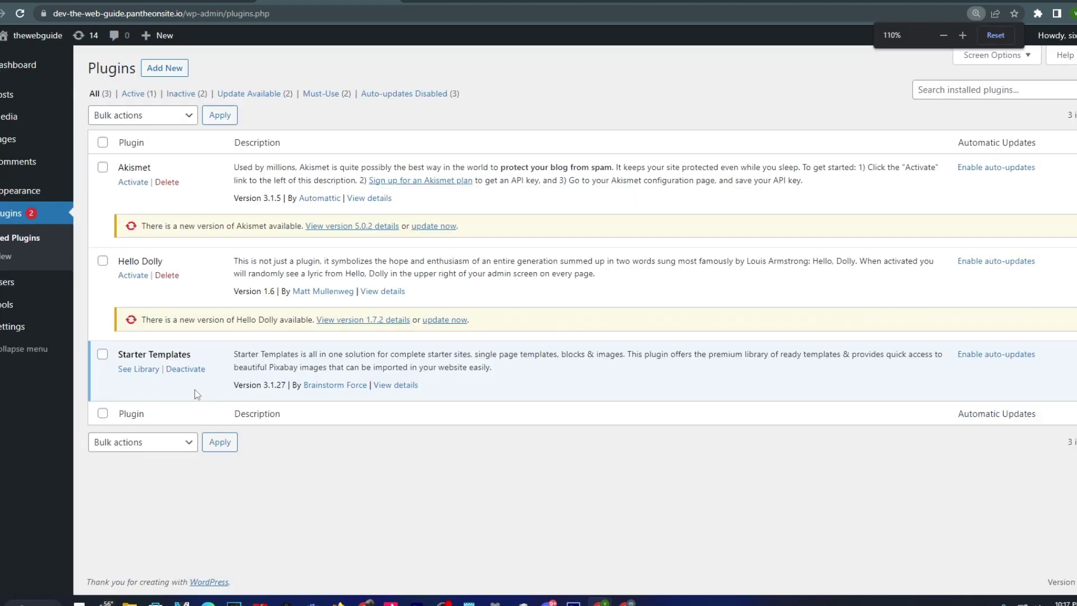
left_click(142, 373)
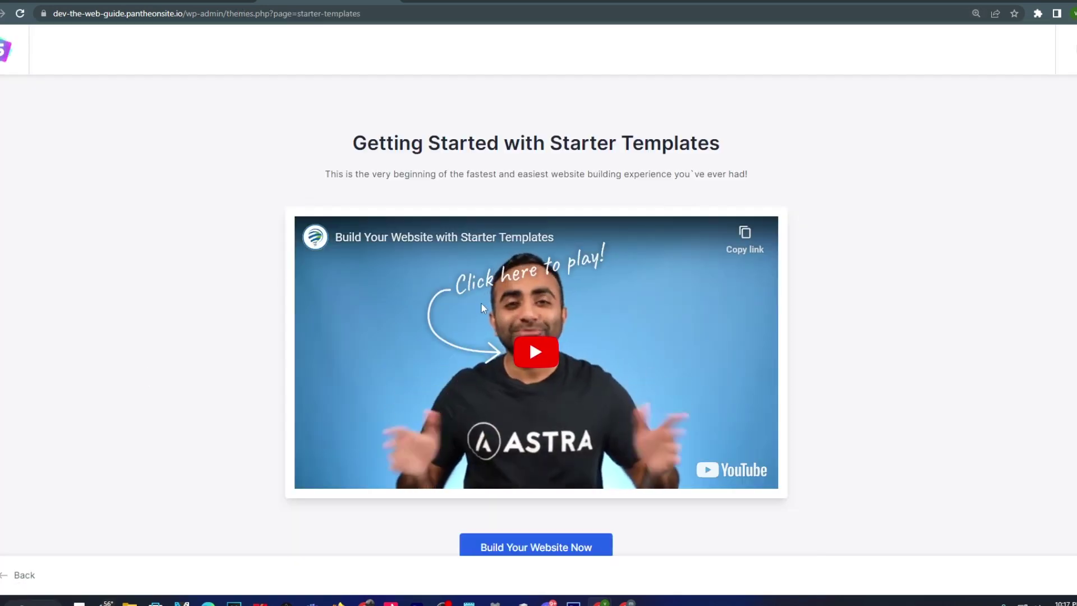
Step: Start building the website with Block Editor as the page builder
scroll(561, 314, "down", 1)
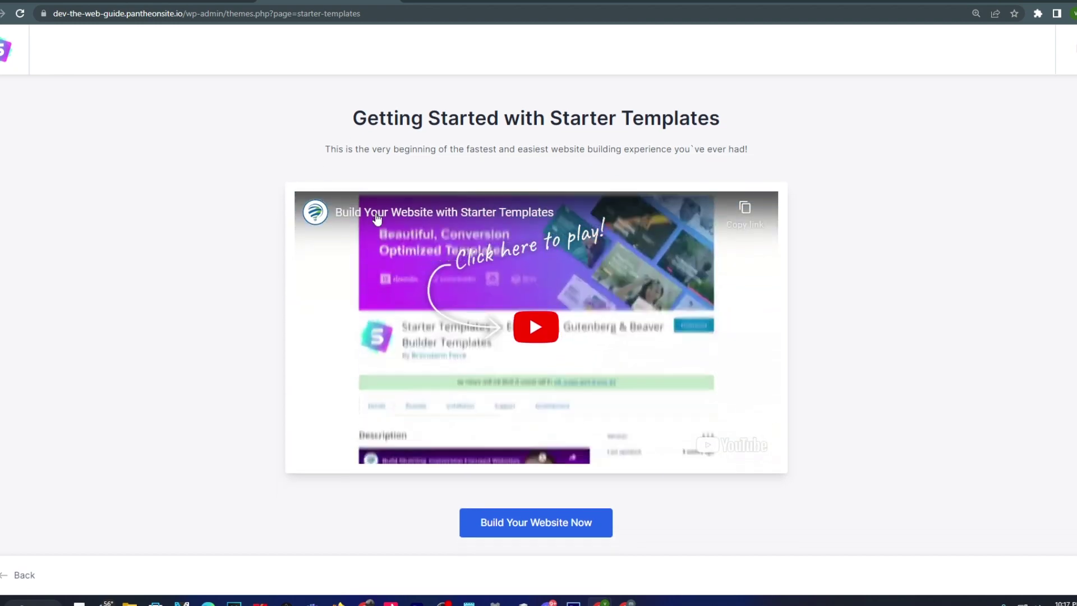
left_click(543, 523)
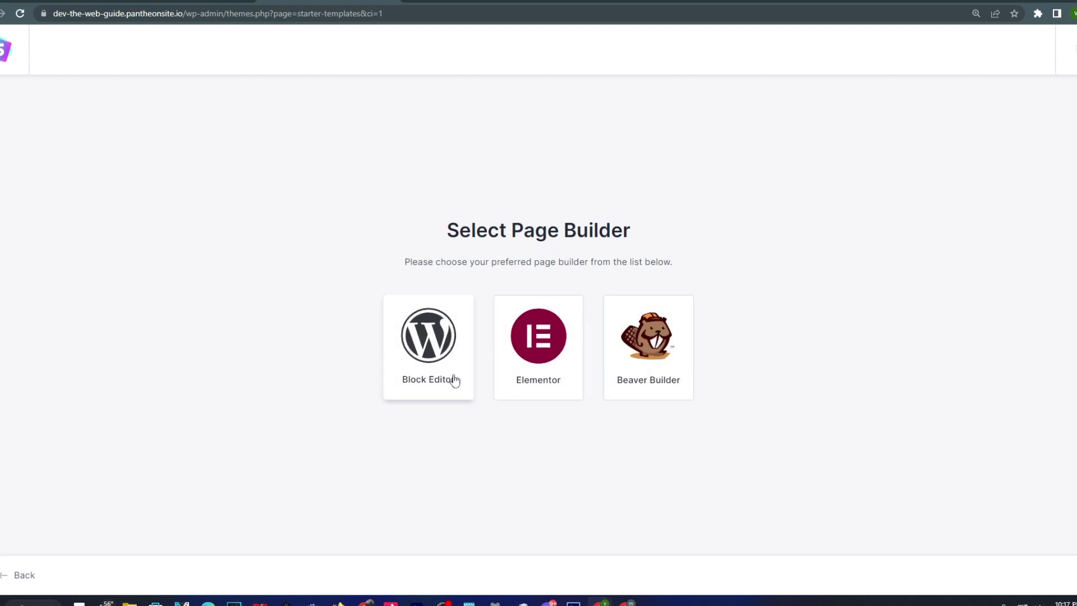
left_click(415, 363)
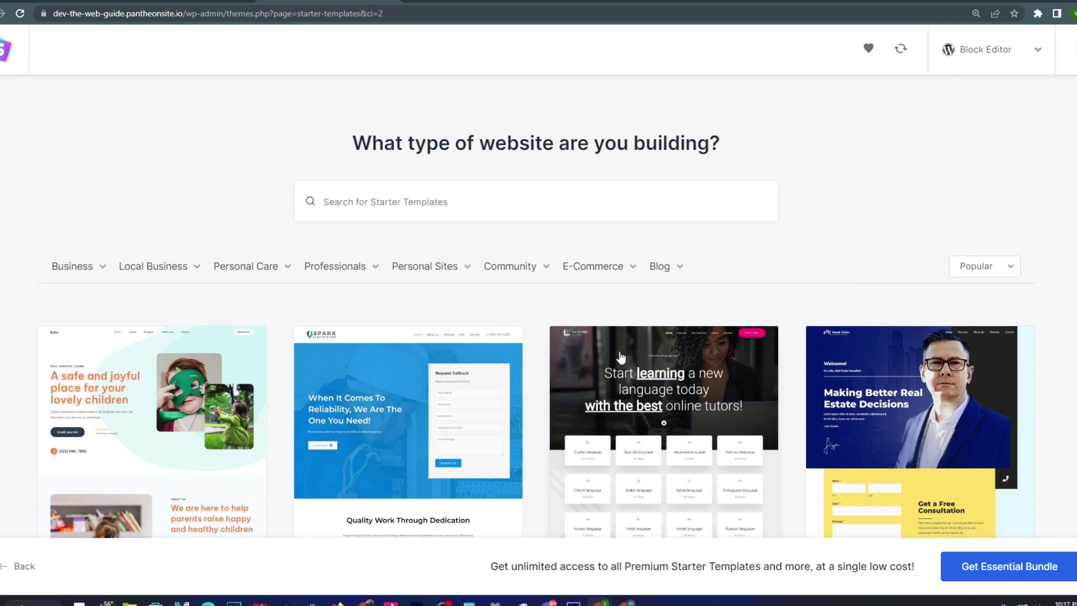
Step: Browse the starter templates and choose the Marketing Agency template
scroll(620, 357, "down", 10)
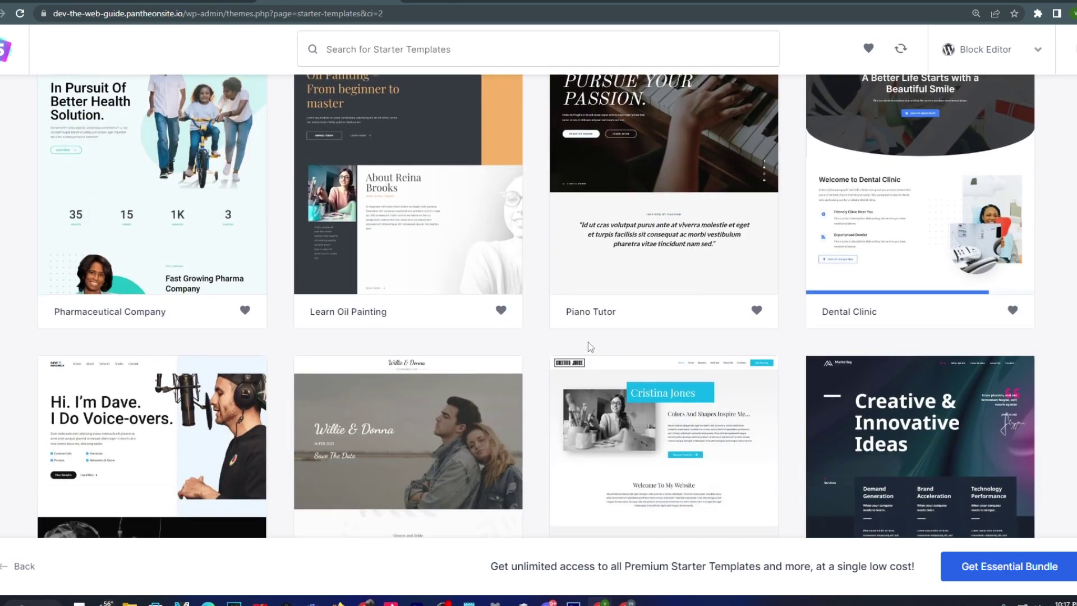
scroll(588, 341, "down", 4)
scroll(587, 344, "up", 12)
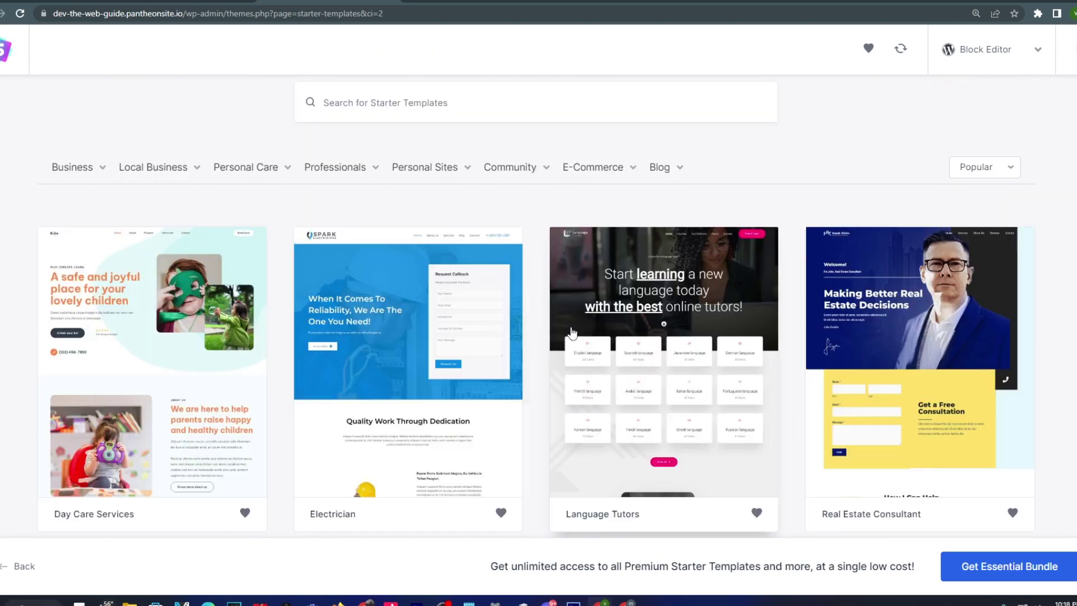
scroll(572, 333, "down", 9)
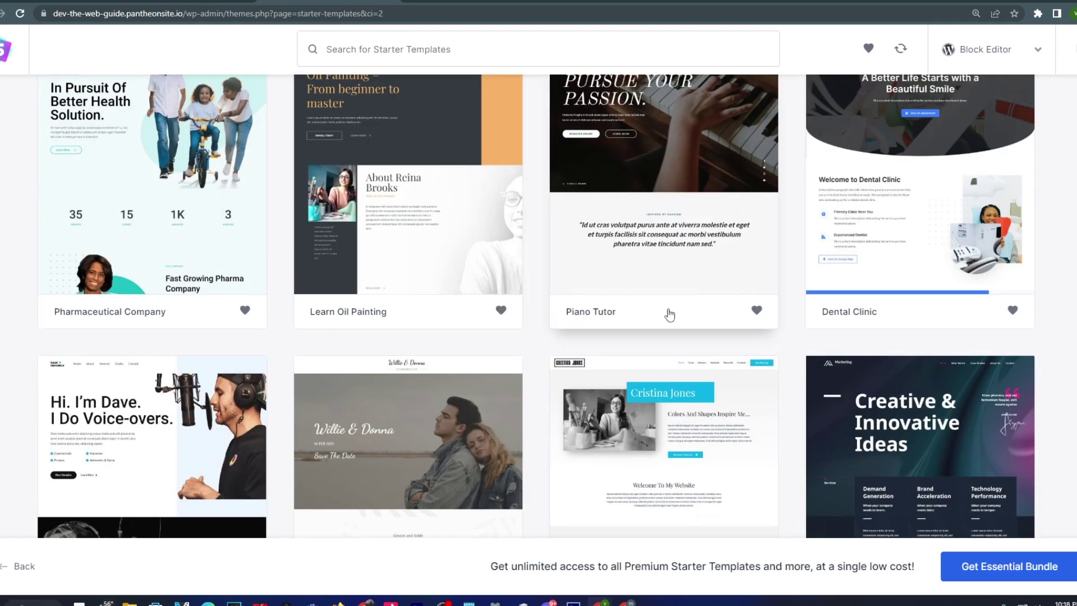
scroll(729, 331, "up", 6)
scroll(763, 342, "down", 12)
scroll(785, 342, "up", 1)
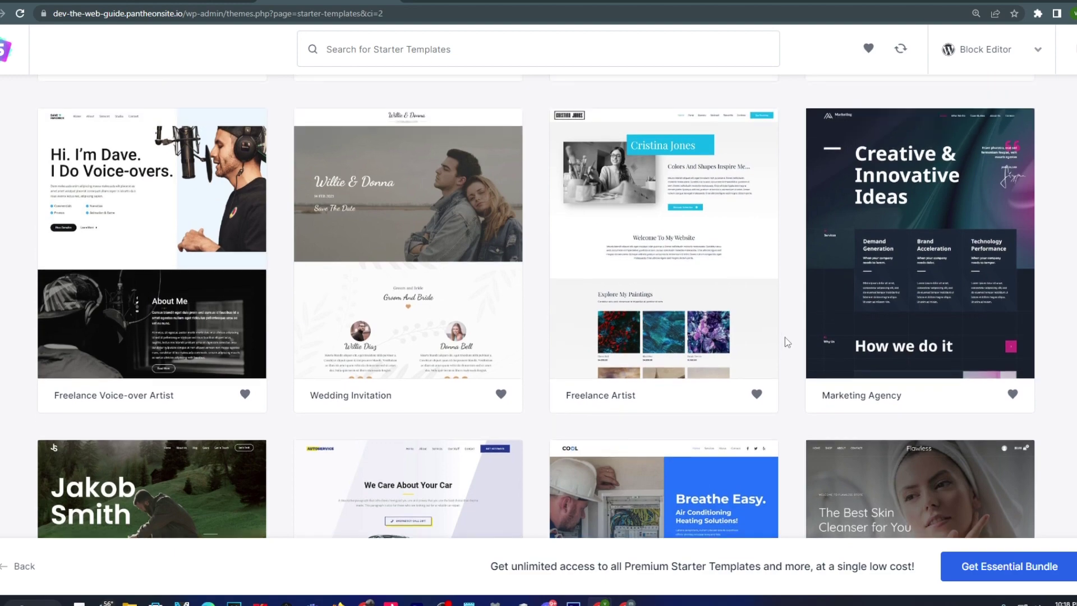
scroll(796, 342, "up", 1)
left_click(880, 306)
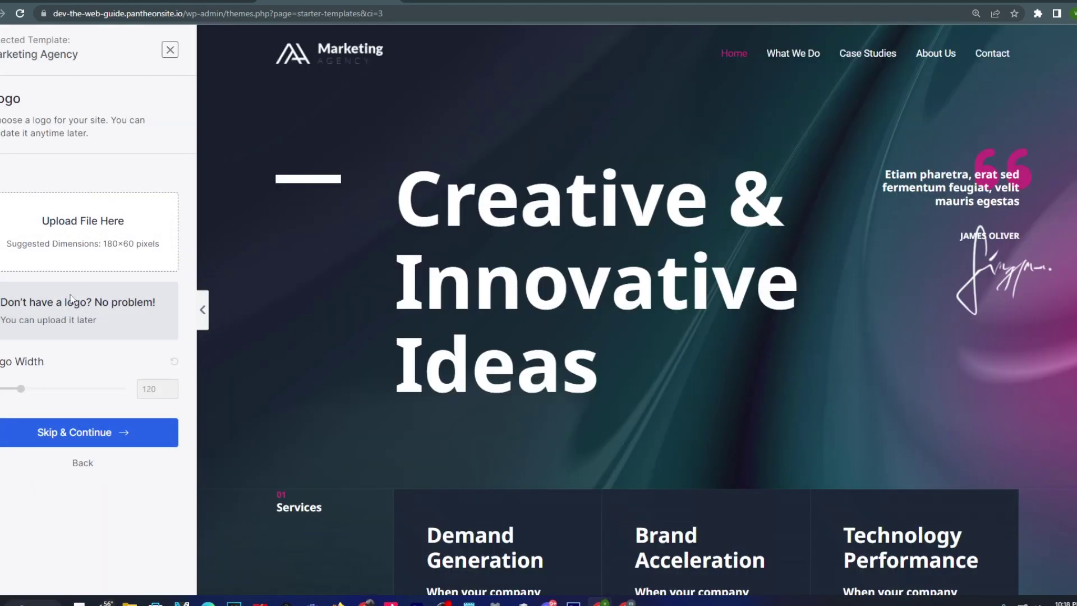
Step: Skip the logo upload and continue with the template's default colors and the Noto Sans / Roboto fonts
left_click(62, 438)
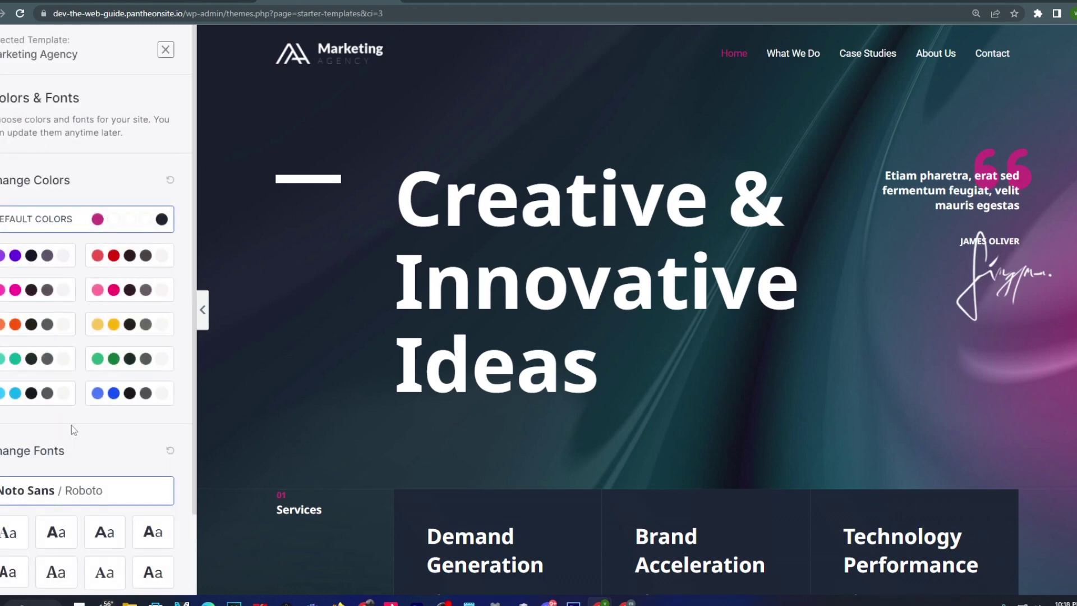
left_click(49, 394)
scroll(56, 400, "down", 3)
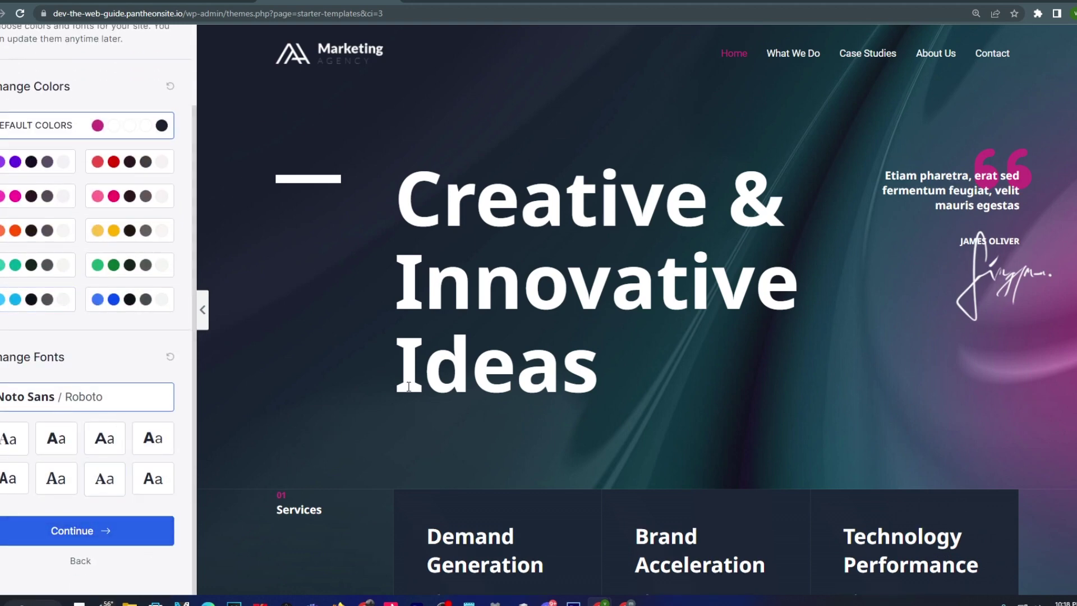
key("ctrl+minus")
key("ctrl+minus")
key("ctrl+minus")
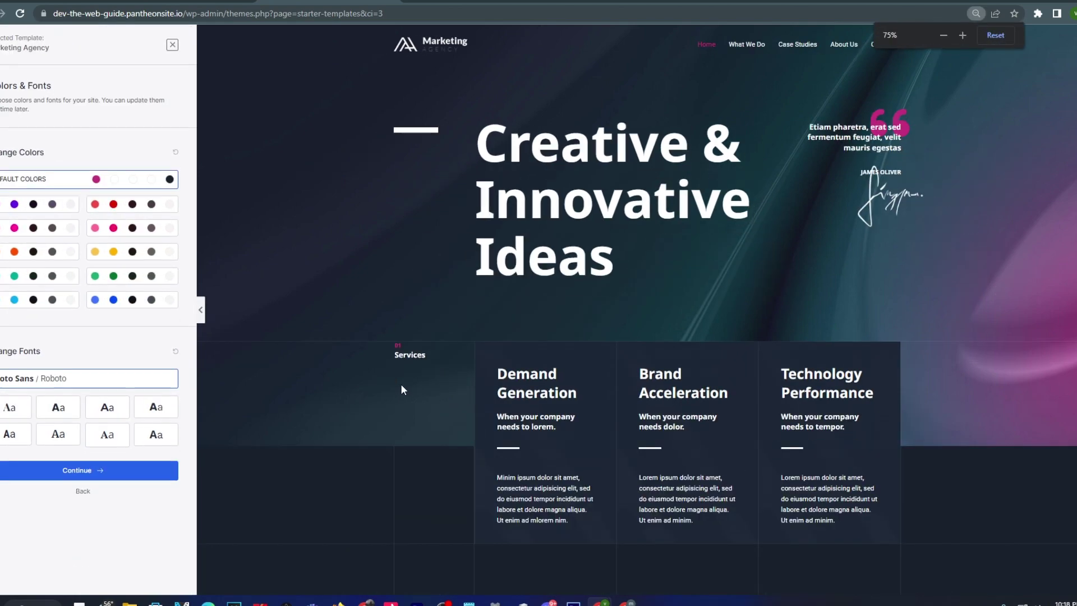
left_click(83, 472)
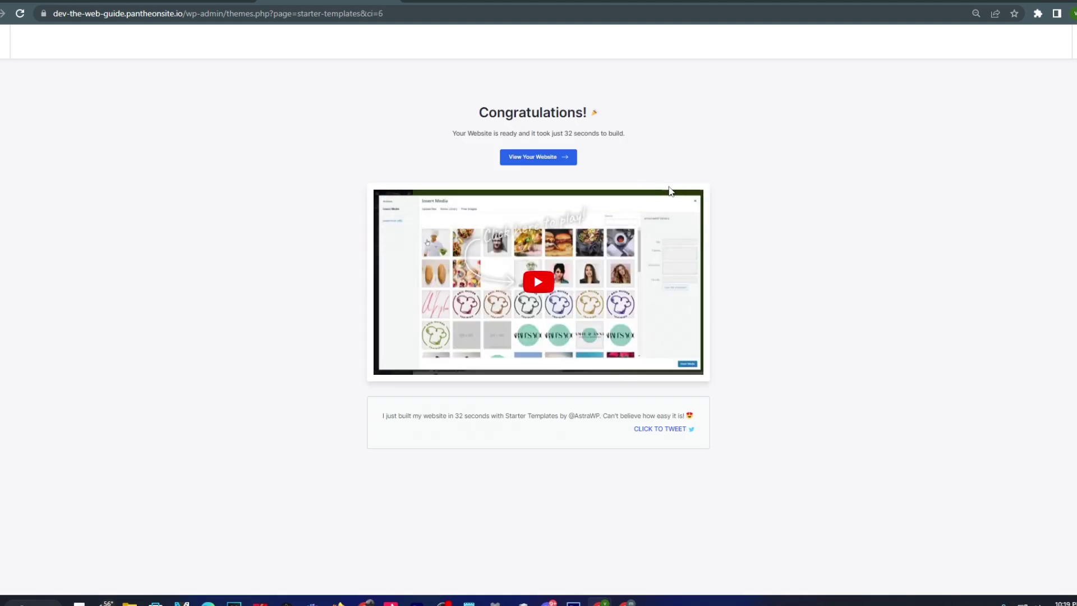
Step: Open the newly built website and look through its home page down to the contact section
key("ctrl+plus")
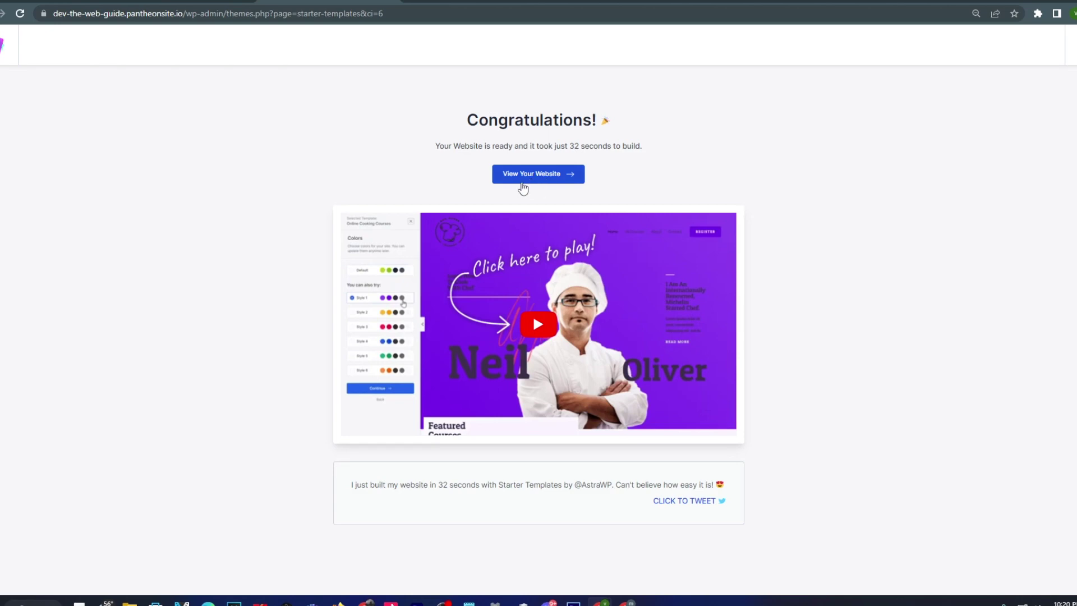
left_click(527, 178)
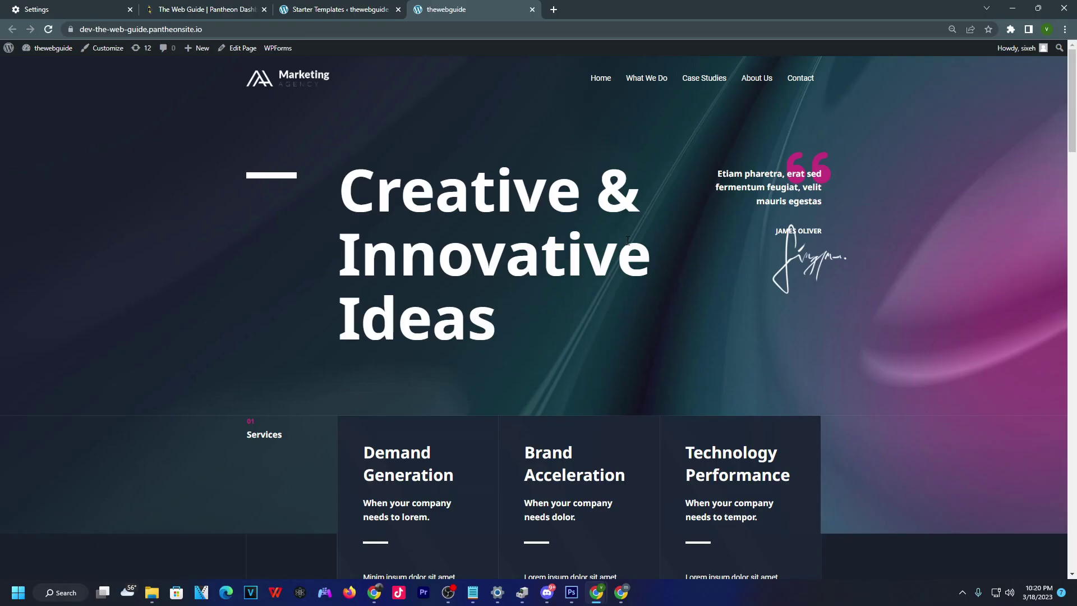
scroll(324, 282, "down", 18)
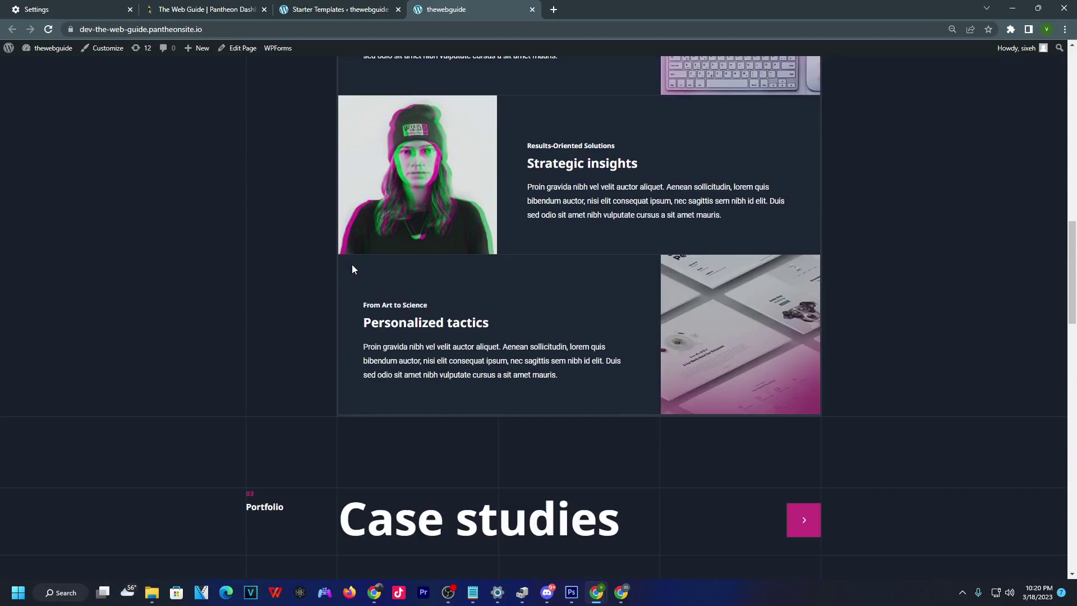
scroll(362, 261, "down", 15)
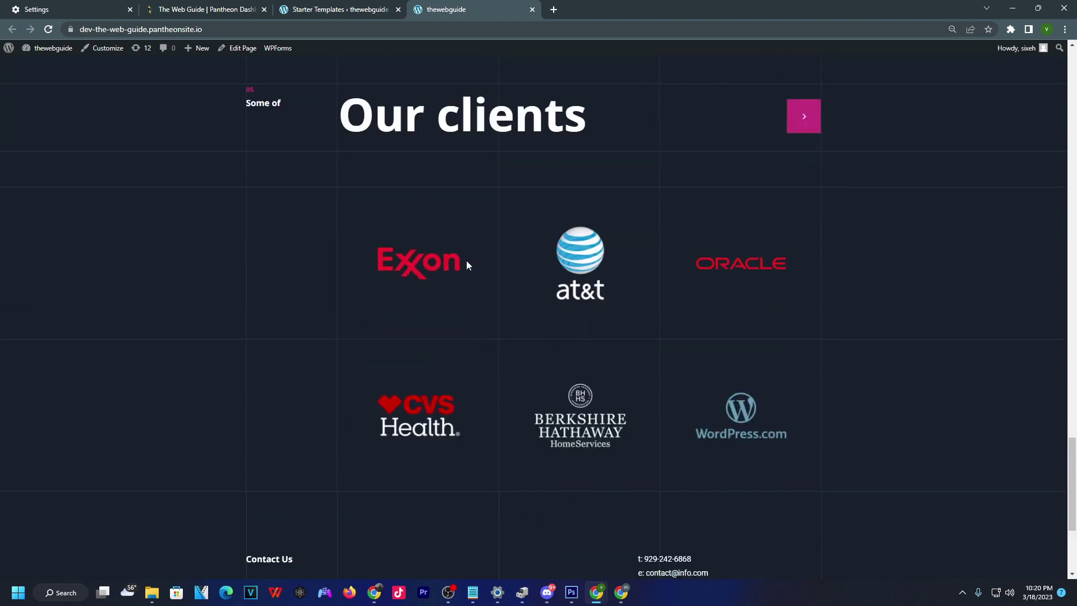
scroll(466, 263, "down", 4)
scroll(513, 268, "up", 20)
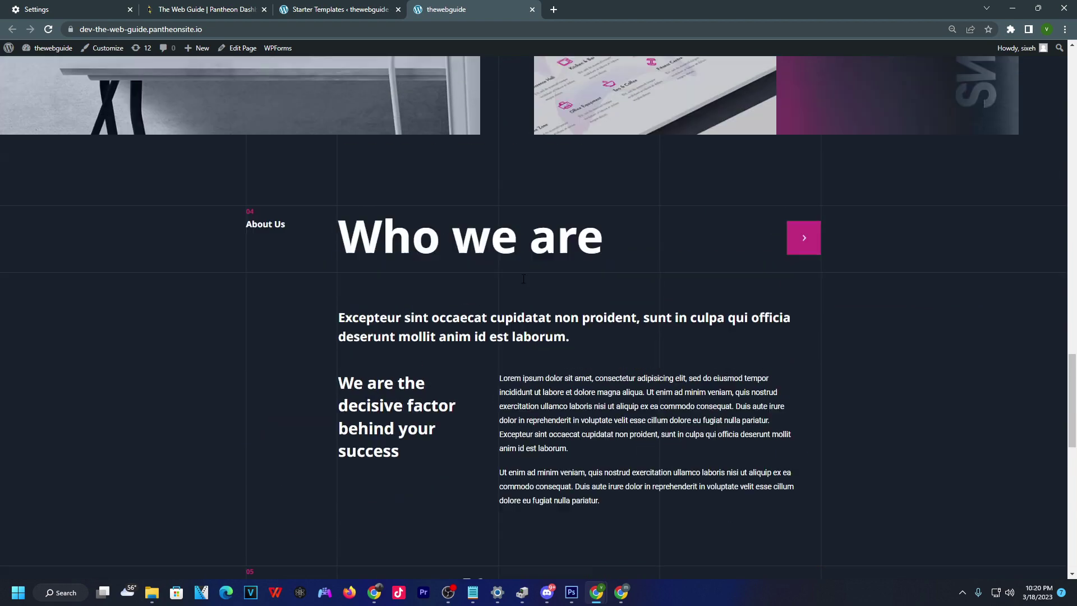
scroll(528, 275, "up", 3)
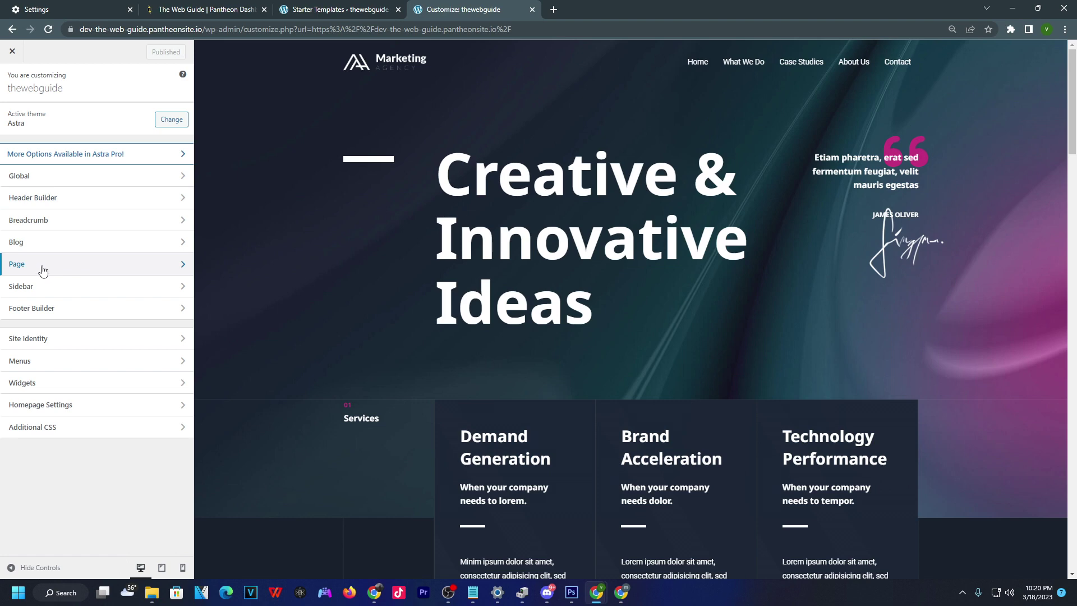
Step: Leave the site customizer, open the Home page in the block editor without the welcome guide, and expand its featured image settings
left_click(12, 52)
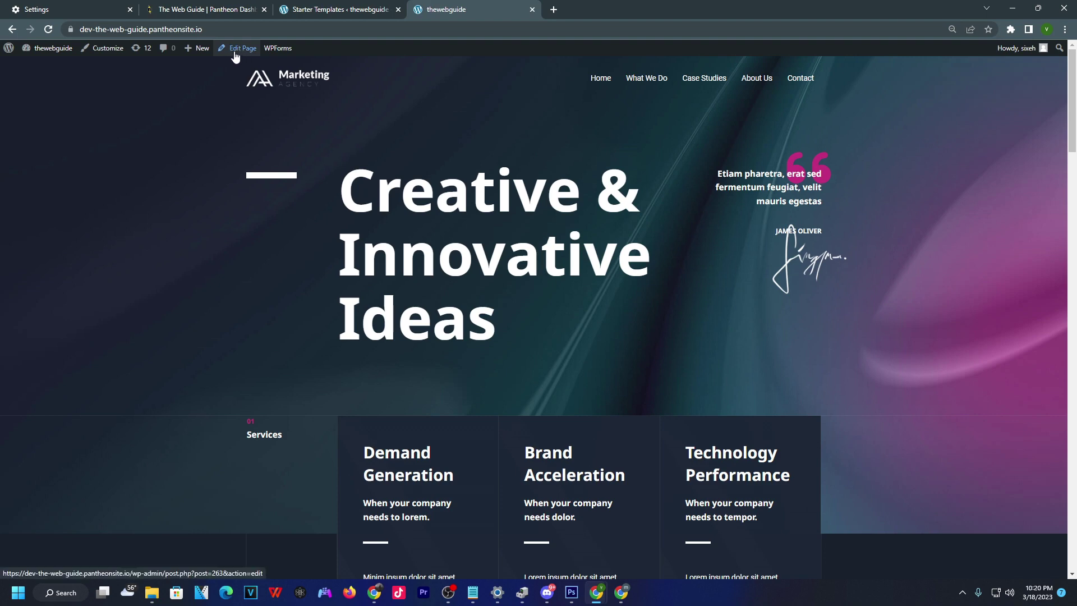
left_click(235, 49)
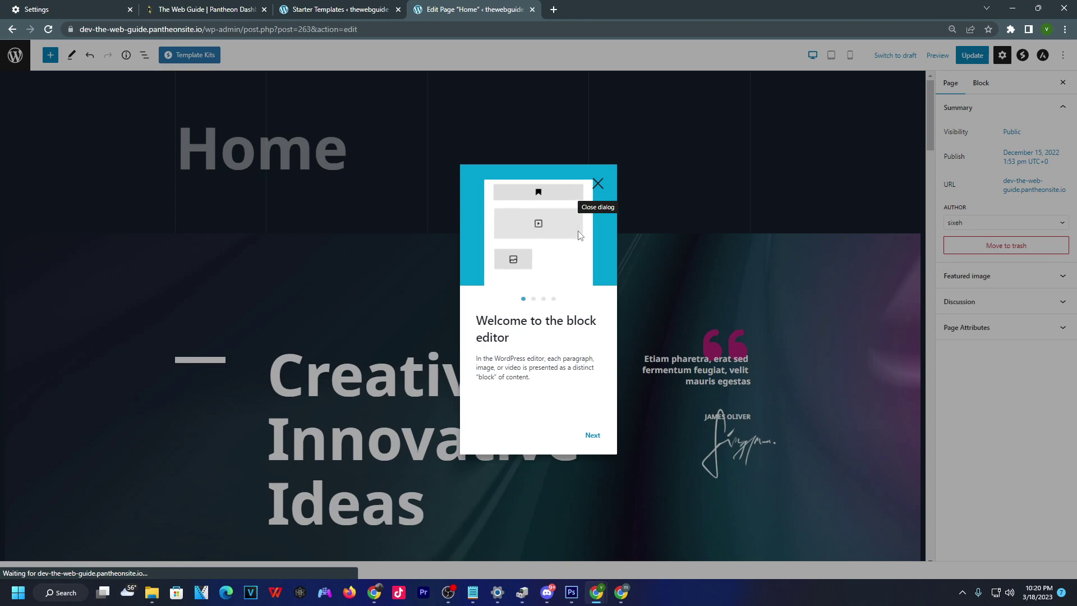
left_click(597, 185)
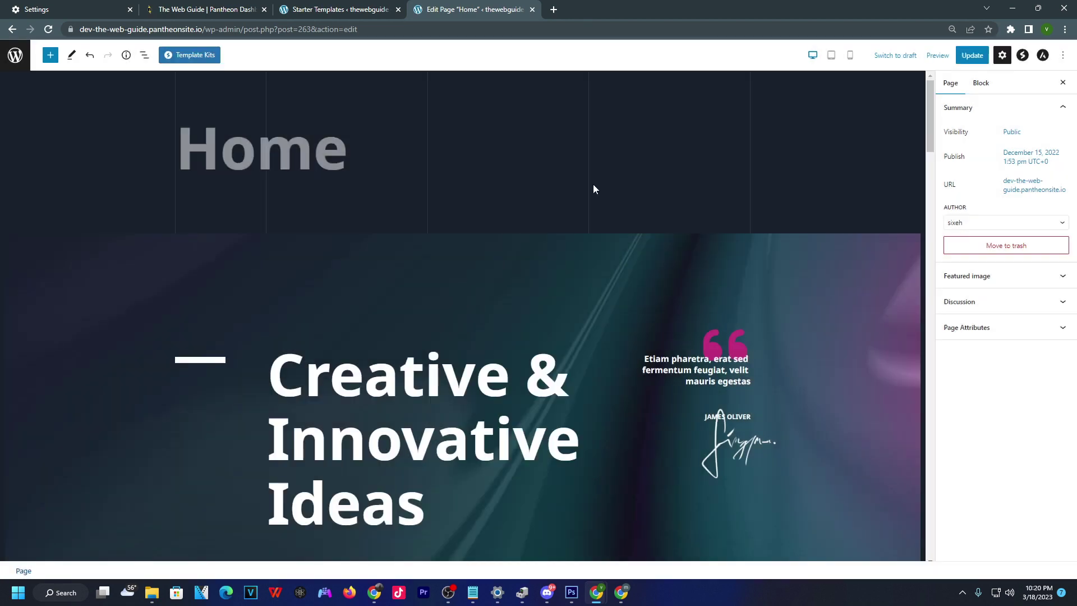
scroll(511, 227, "down", 3)
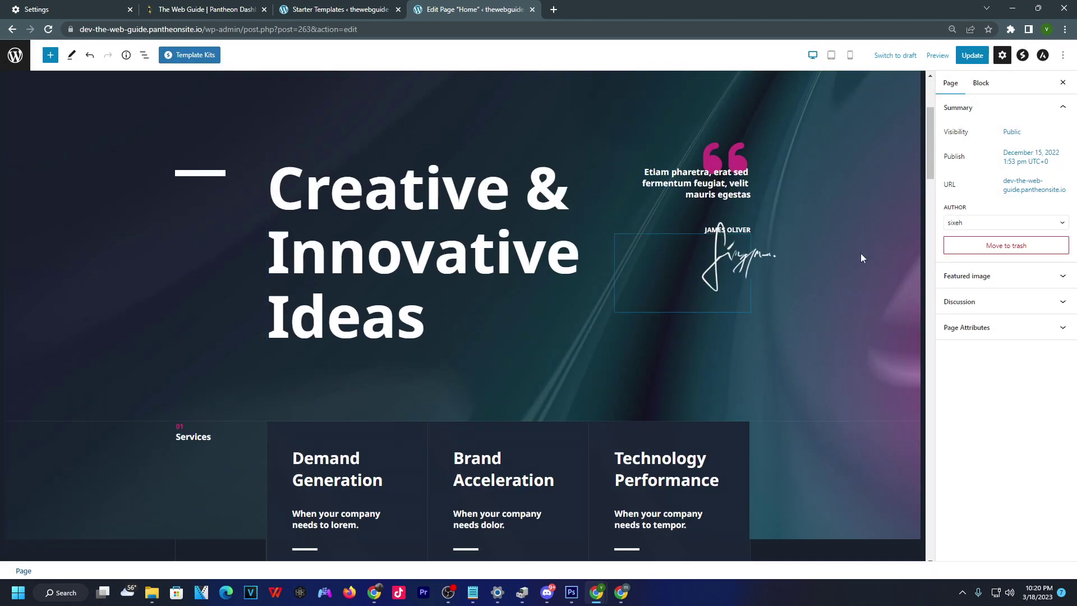
left_click(1001, 283)
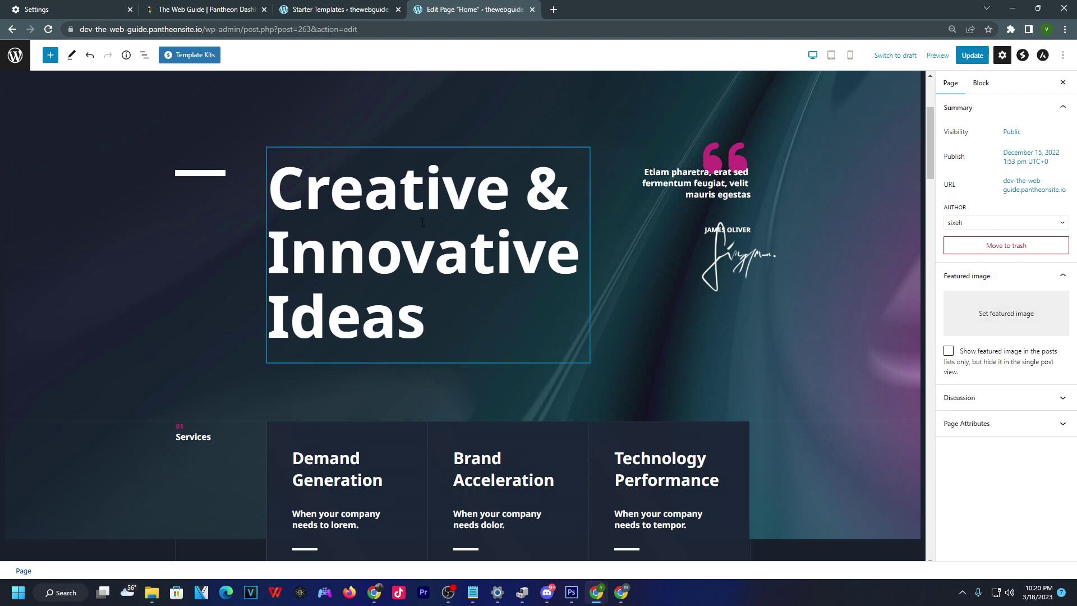
Step: Replace the hero heading "Creative & Innovative Ideas" with "The Web Guide"
left_click(363, 216)
left_click_drag(426, 322, 268, 173)
scroll(613, 170, "up", 2)
type("T")
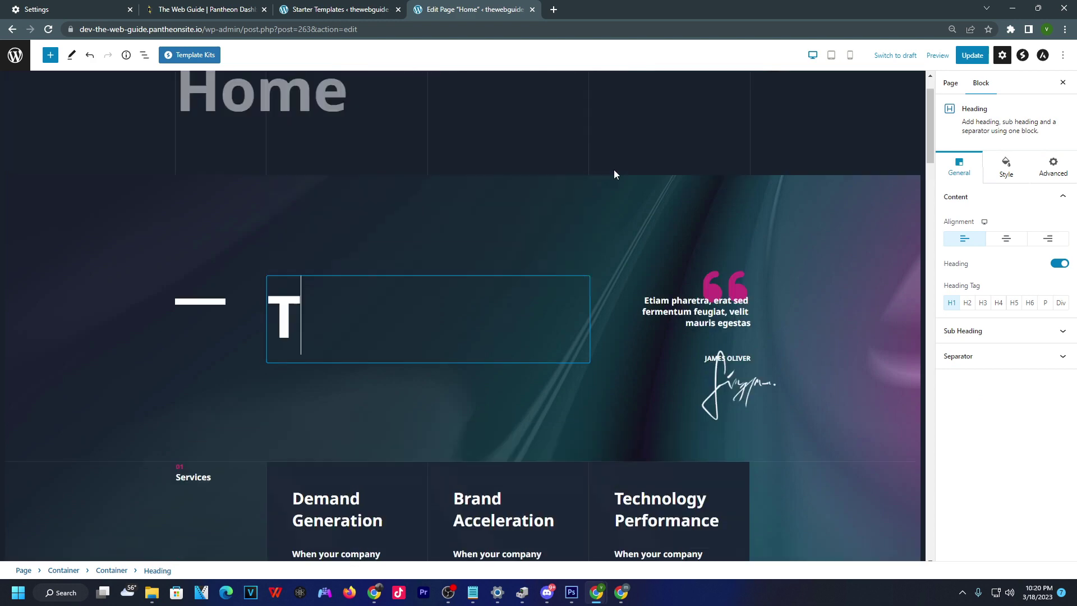
type("he We")
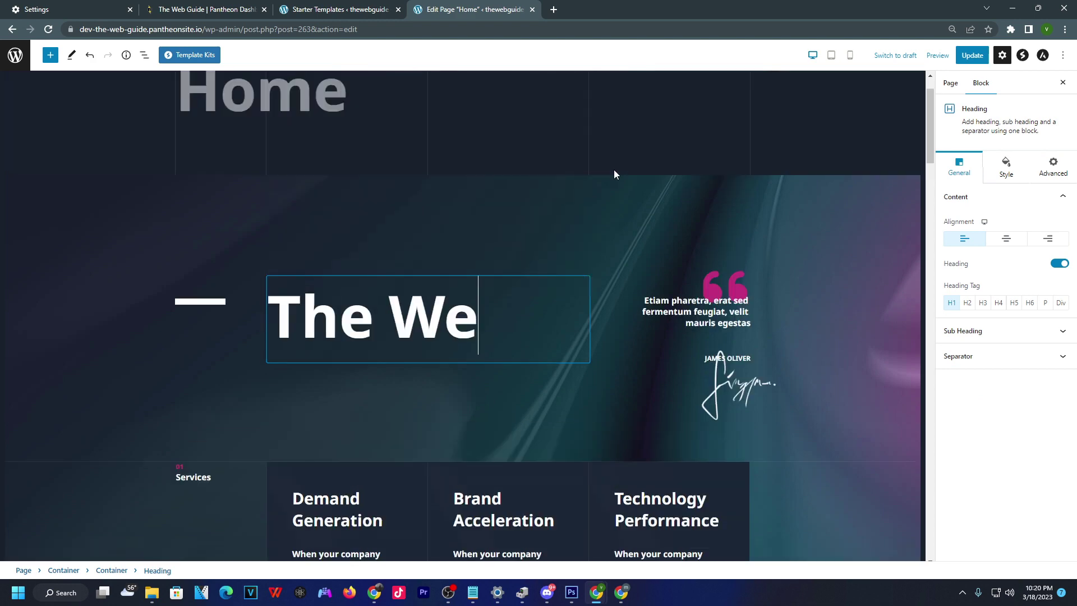
type("b Guide")
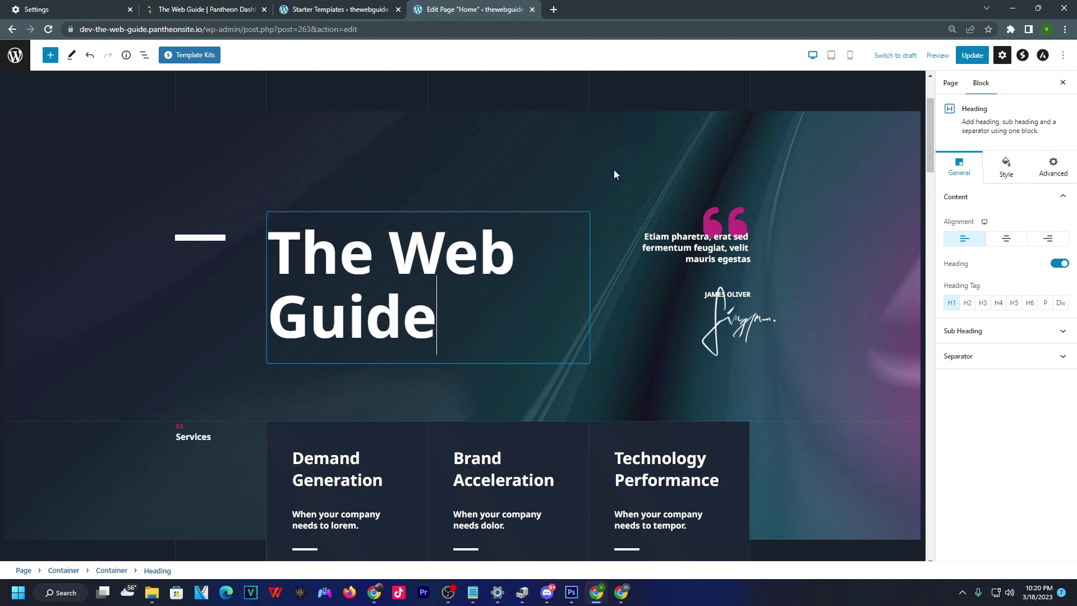
left_click(590, 188)
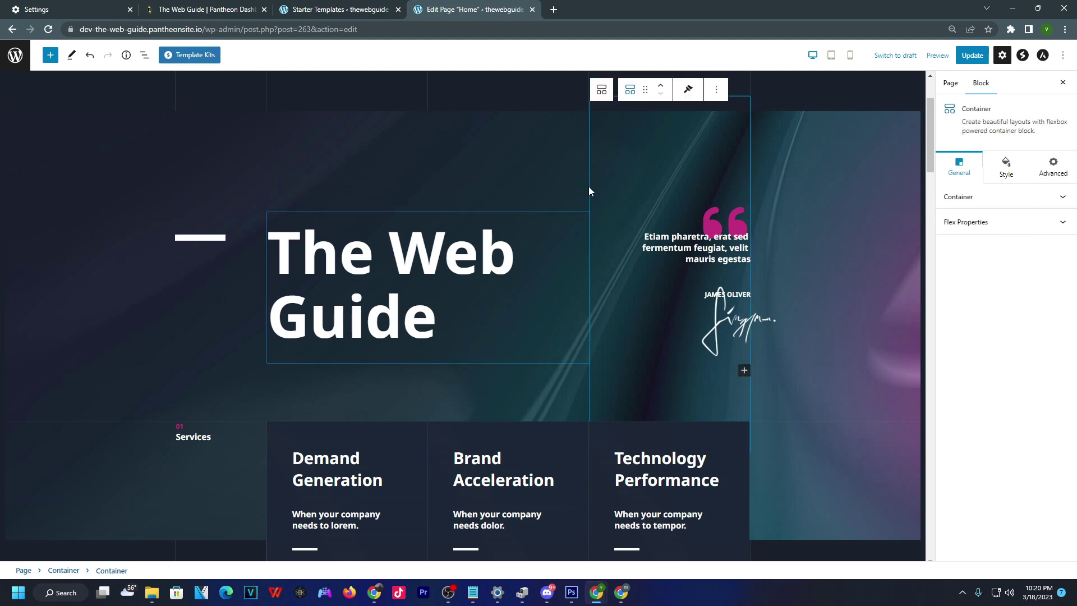
Step: Try the H2, H3, H5 and P tags on the hero heading and return it to H1
left_click(441, 272)
left_click_drag(436, 320, 269, 236)
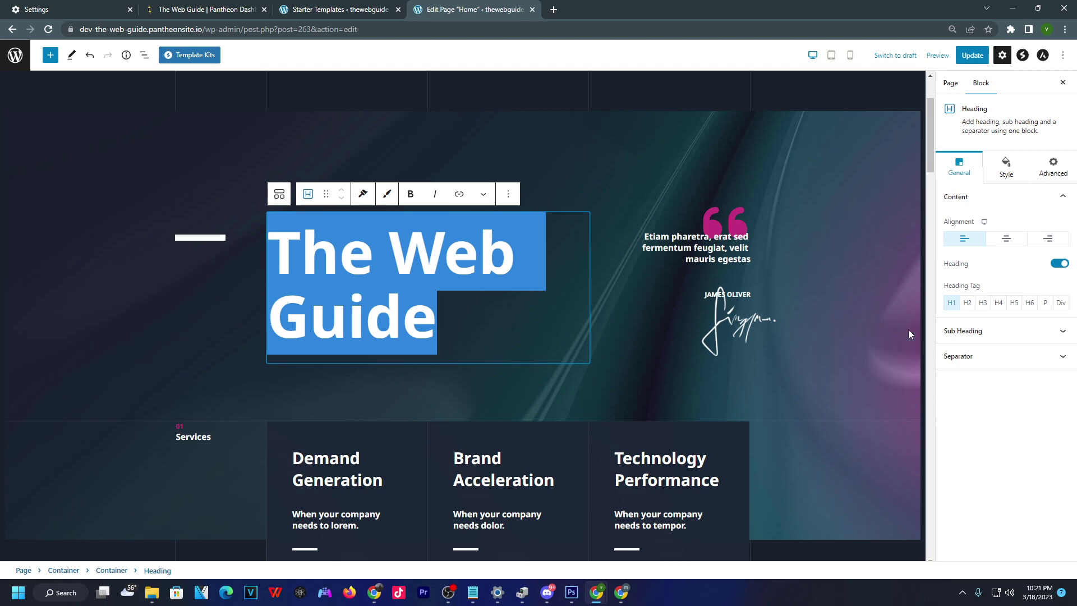
left_click(967, 304)
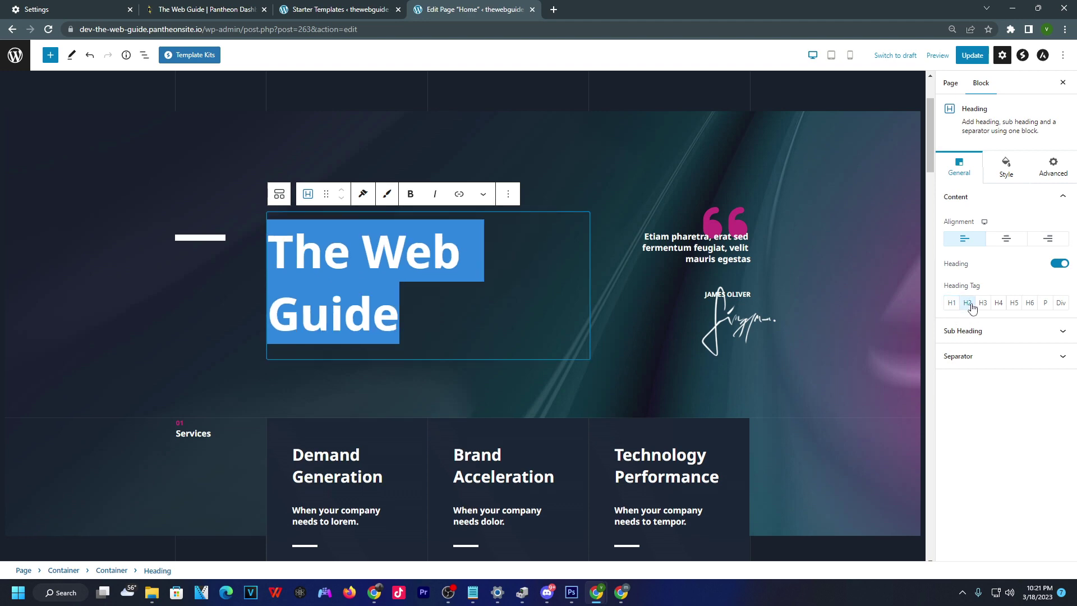
left_click(984, 306)
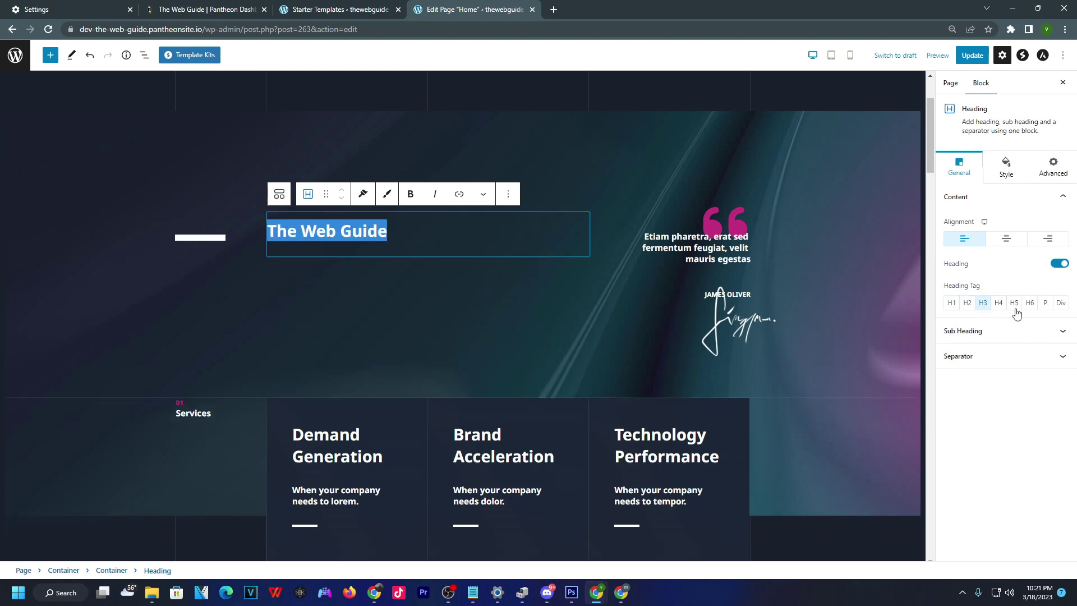
left_click(1014, 308)
left_click(1045, 306)
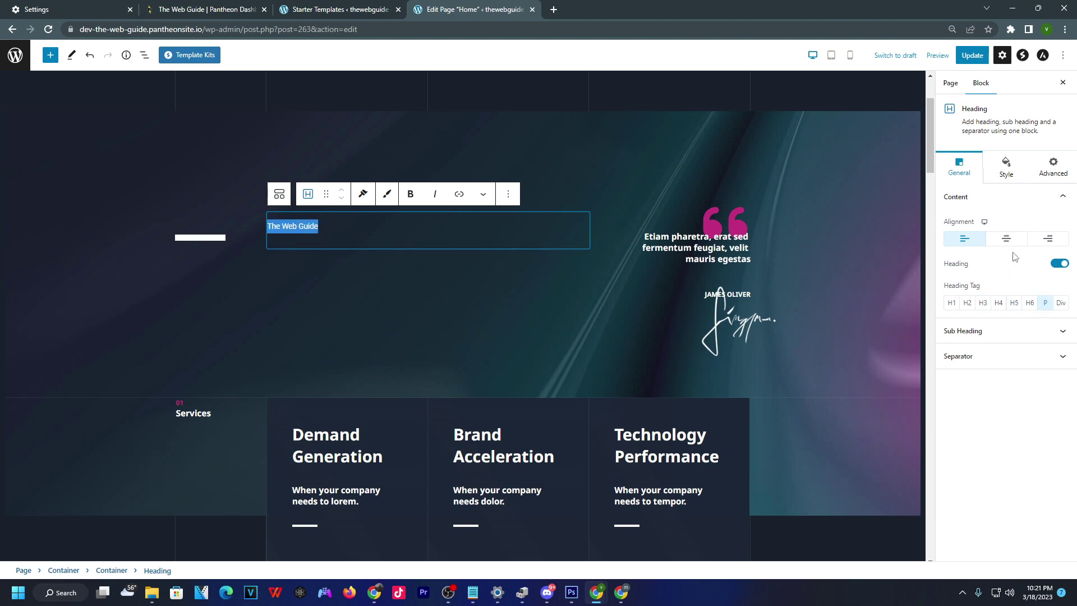
left_click(950, 306)
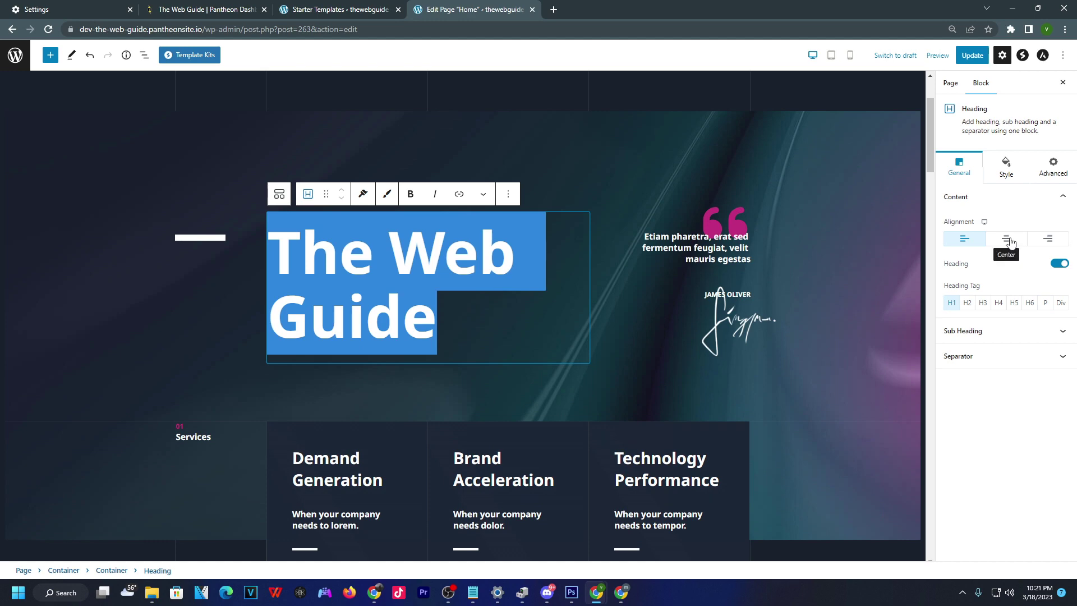
Step: Try center and right alignment on the hero heading and return it to left alignment
left_click(1008, 240)
left_click(1047, 240)
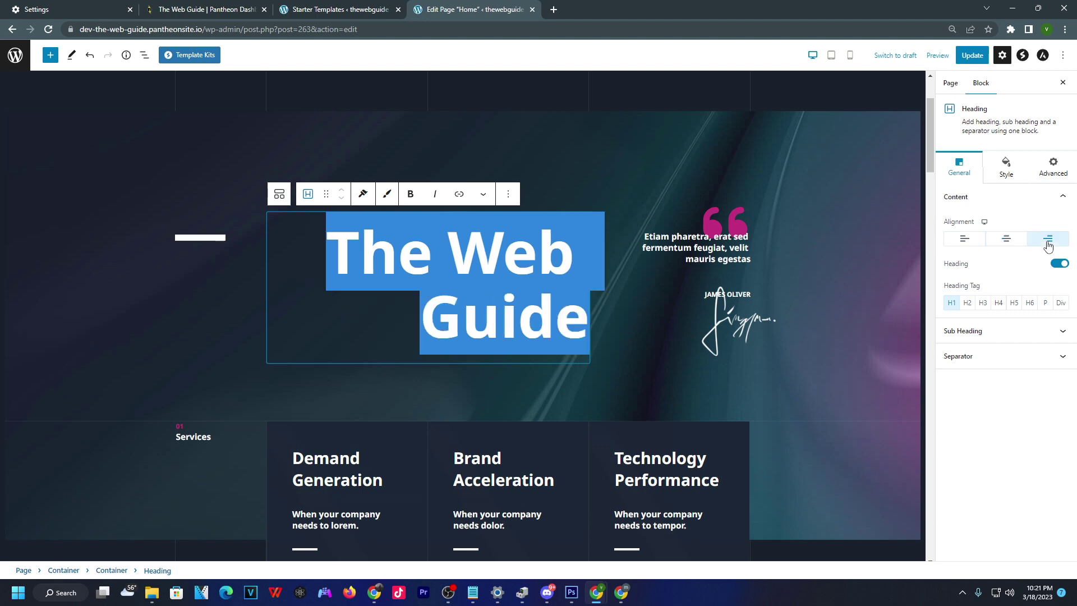
left_click(1017, 241)
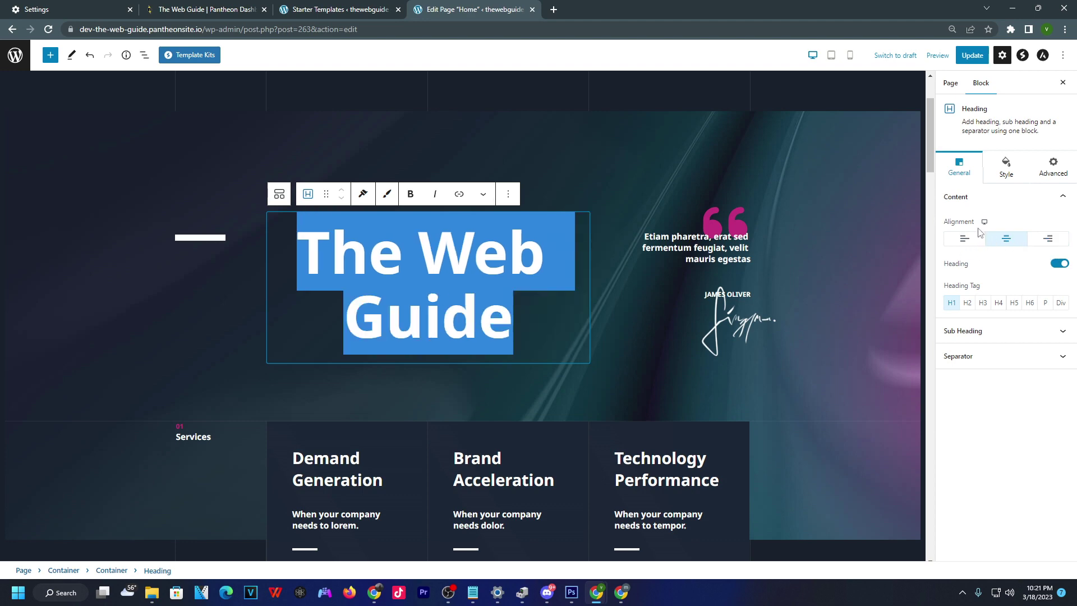
left_click(965, 239)
left_click(489, 314)
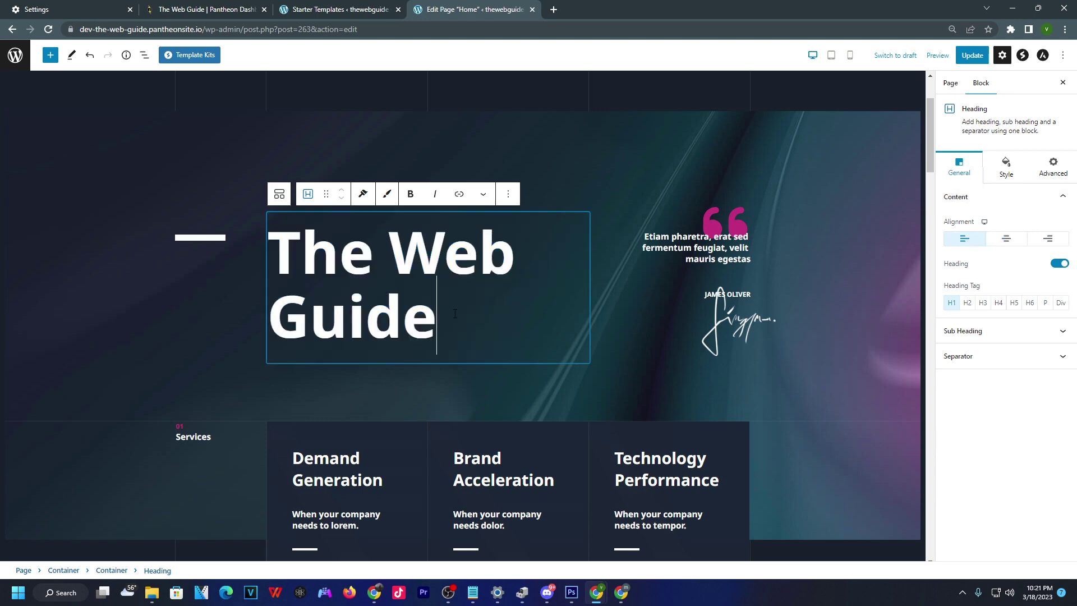
Step: Color the "The Web Guide" heading bright green and set its bottom spacing to 62
left_click(435, 319)
key("ctrl+a")
left_click(998, 178)
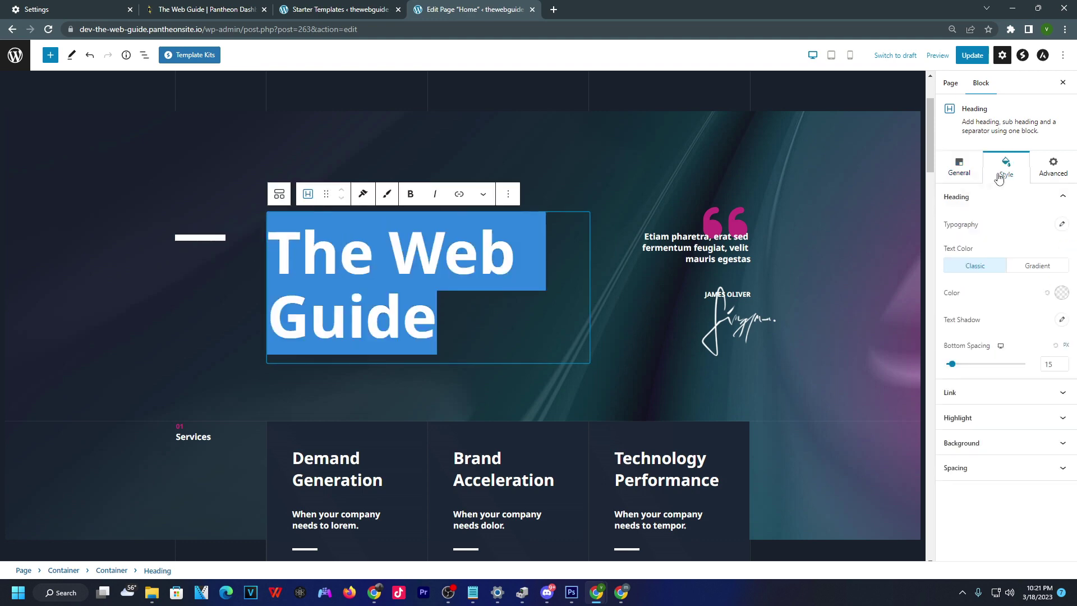
left_click(1060, 294)
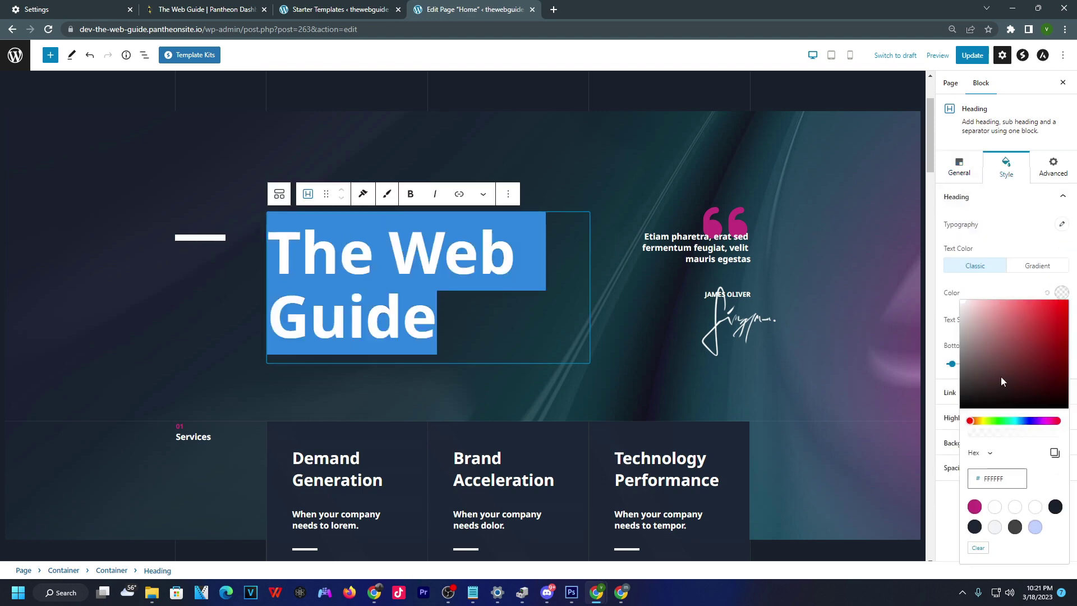
left_click(1002, 422)
left_click_drag(1009, 356, 1068, 298)
left_click(524, 327)
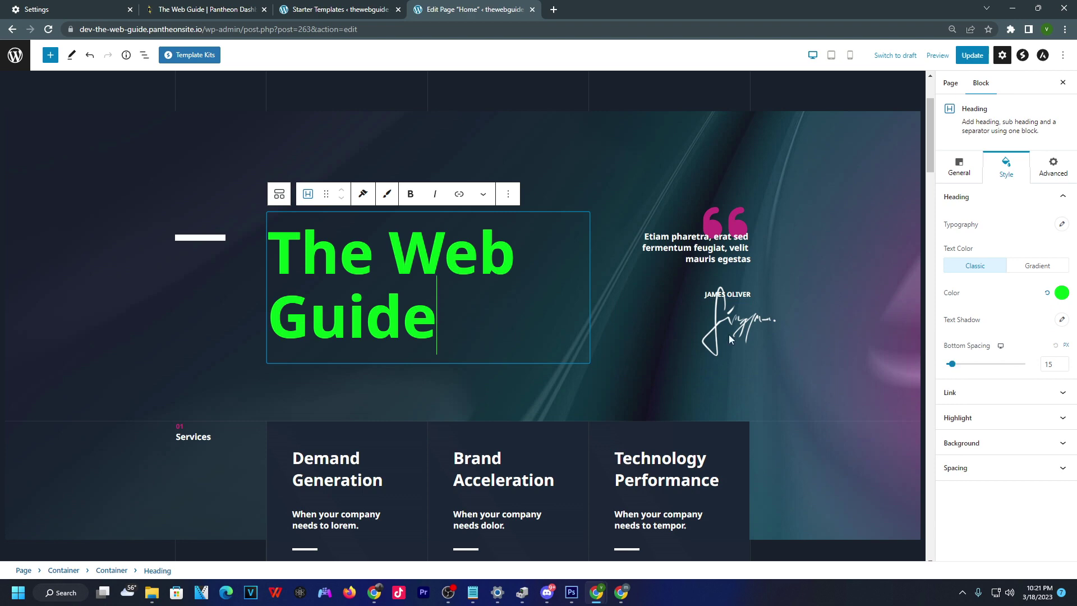
left_click_drag(950, 364, 1031, 367)
left_click_drag(1012, 365, 971, 365)
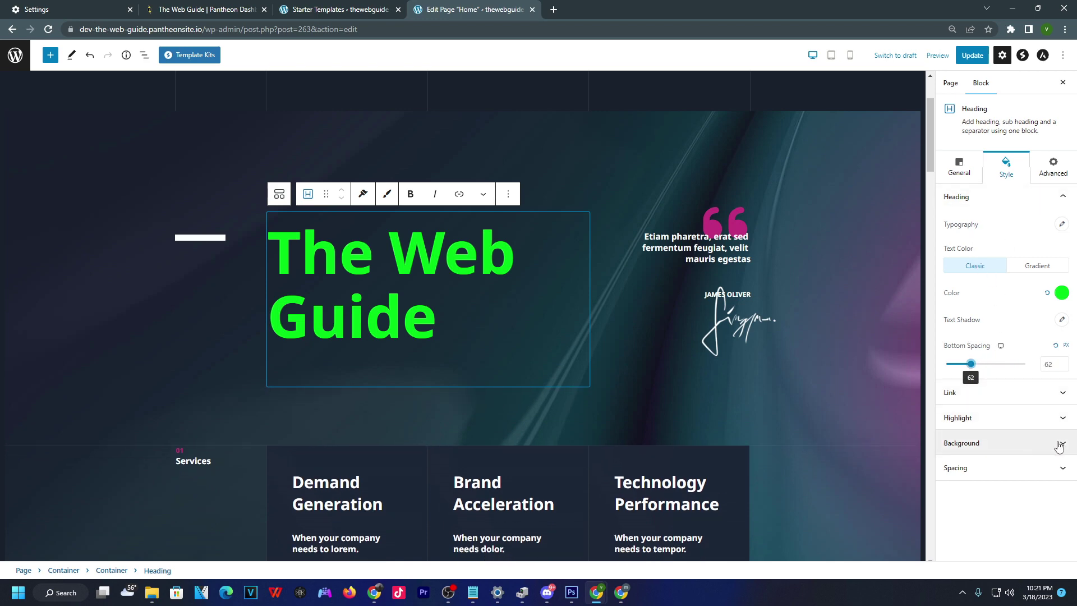
Step: Review the heading's classic and gradient background options and its advanced settings
left_click(1026, 443)
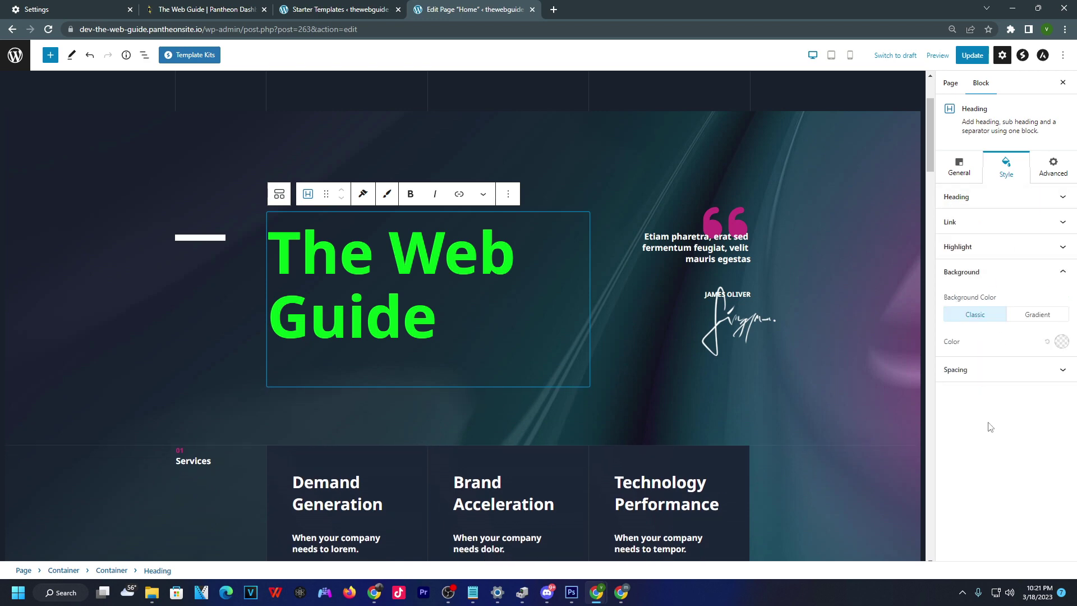
left_click(1028, 317)
left_click(980, 321)
left_click(1051, 176)
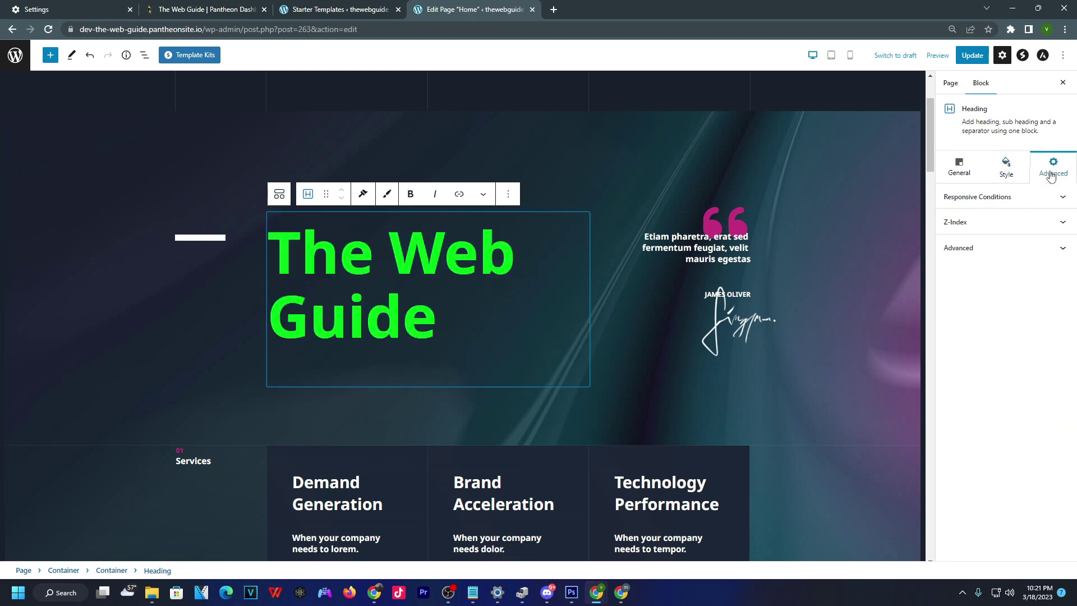
scroll(802, 284, "down", 3)
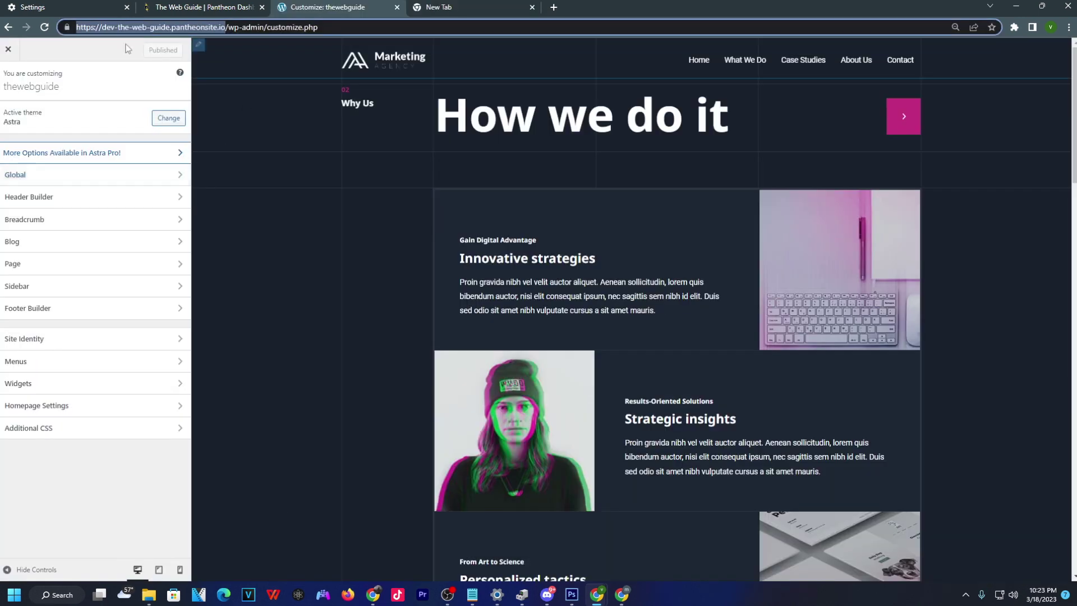
Step: Reopen the site customizer from the Astra dashboard and look through its Page and Widgets settings
left_click(9, 51)
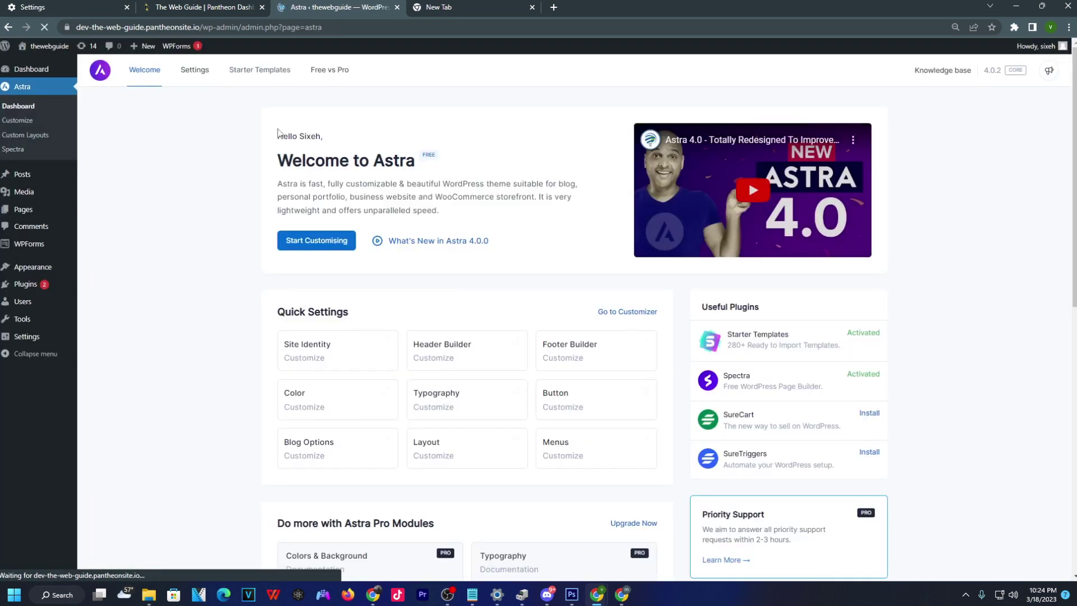
left_click(26, 135)
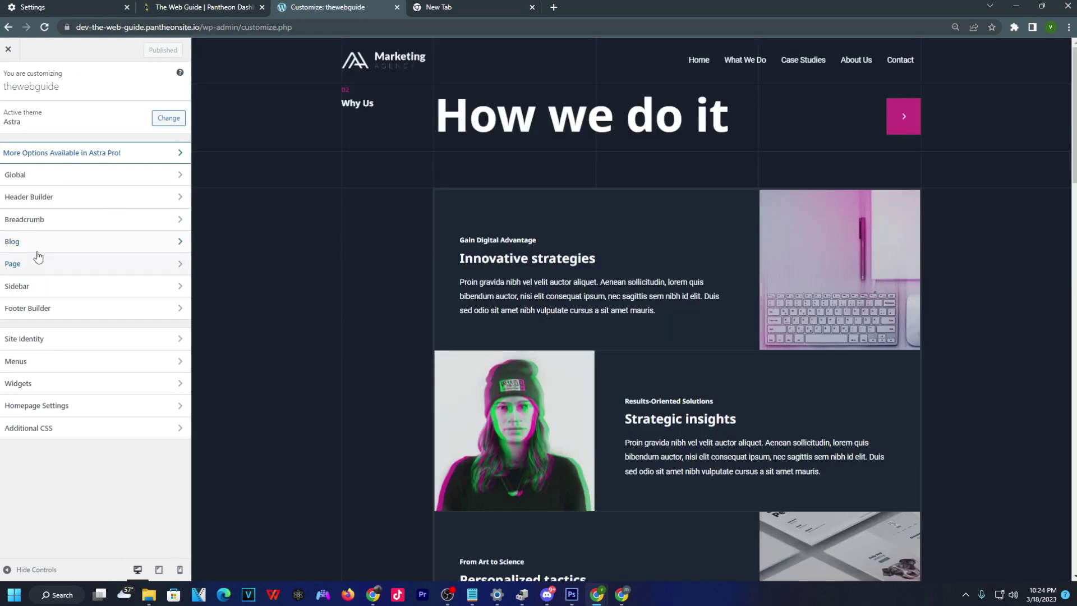
left_click(147, 265)
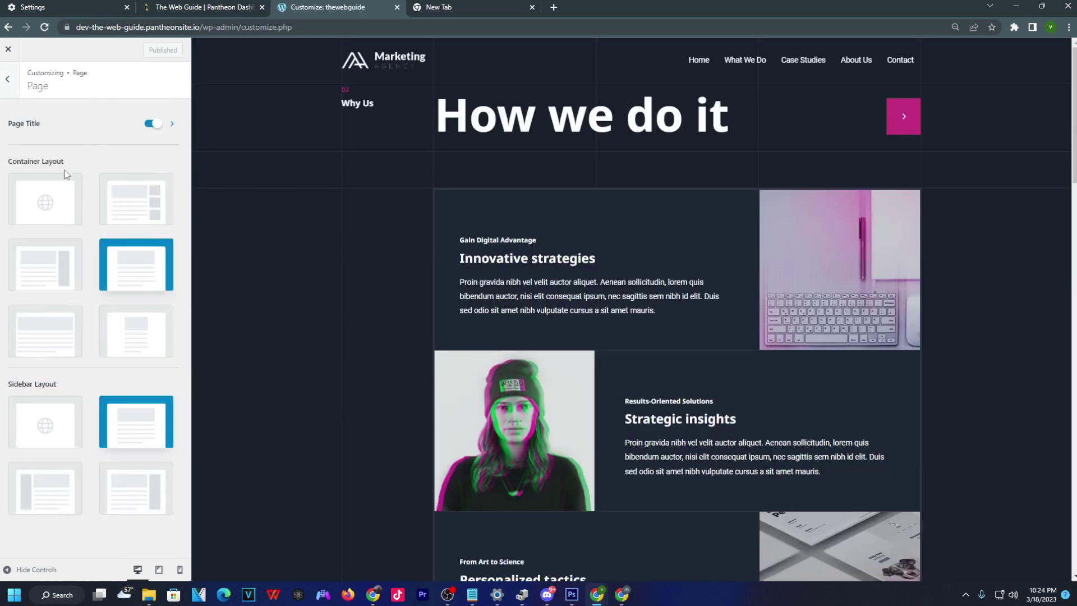
left_click(17, 70)
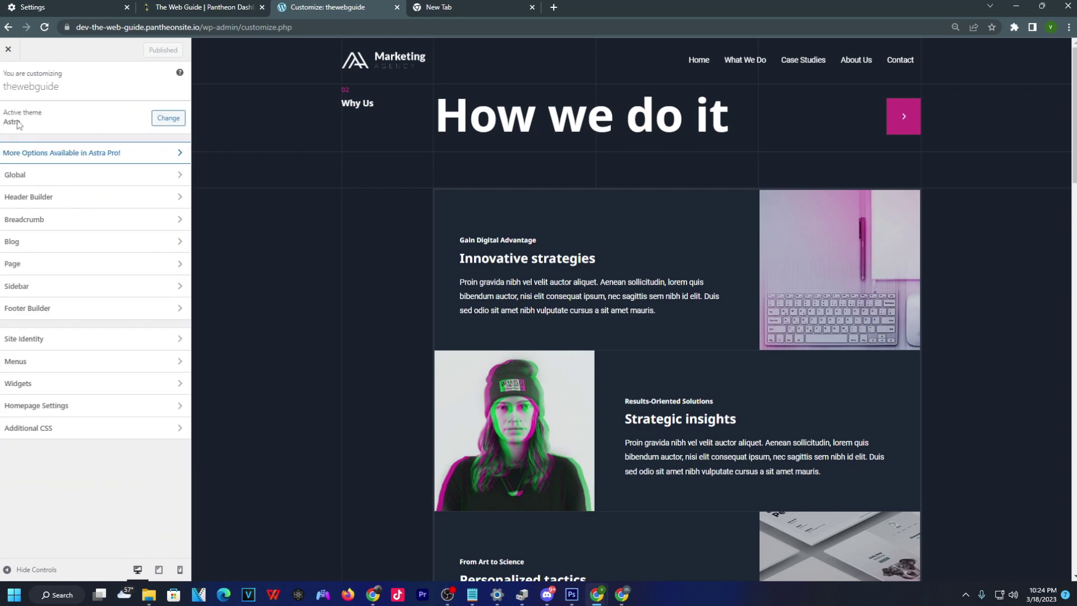
left_click(52, 387)
left_click(3, 80)
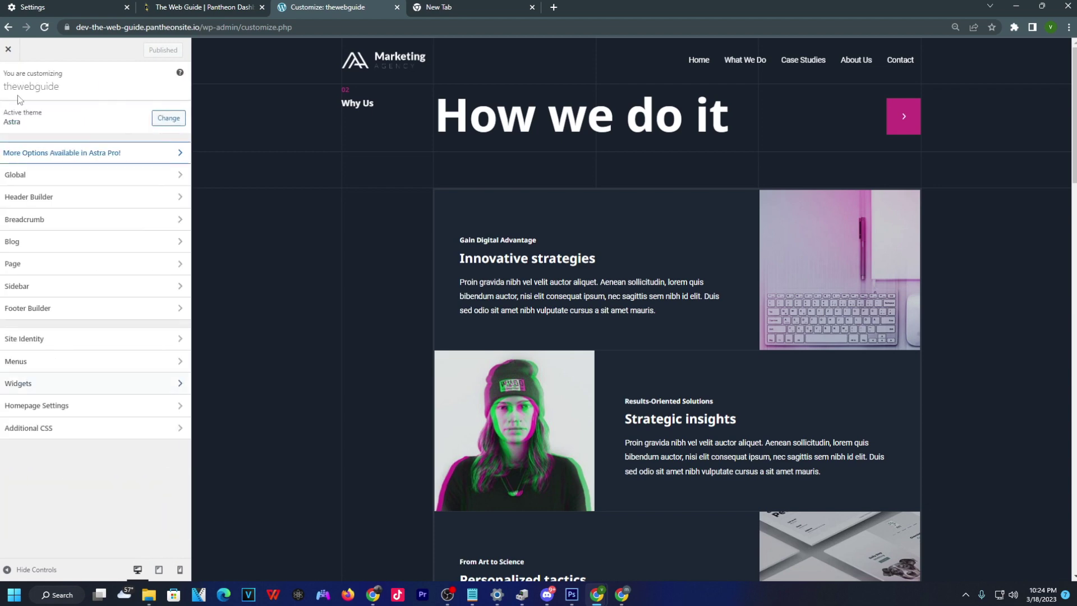